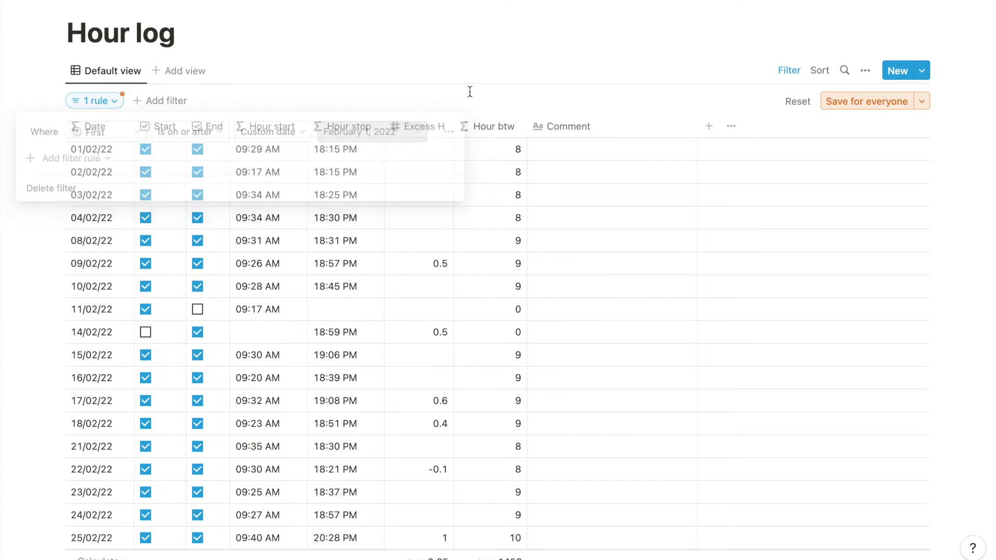
Review the Hour log table's entries from the first rows down to the sums below the last row.
scroll(468, 89, down, 3)
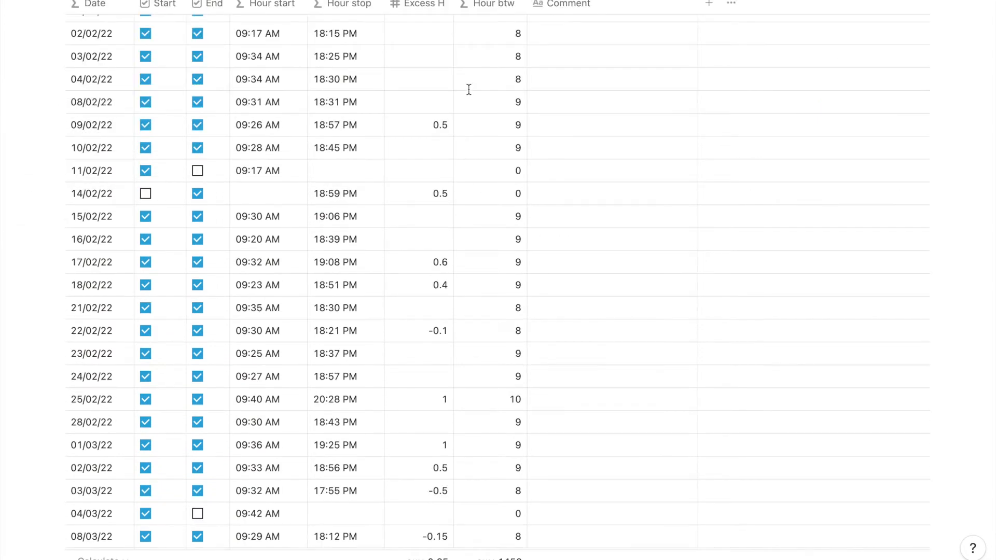
scroll(468, 89, down, 18)
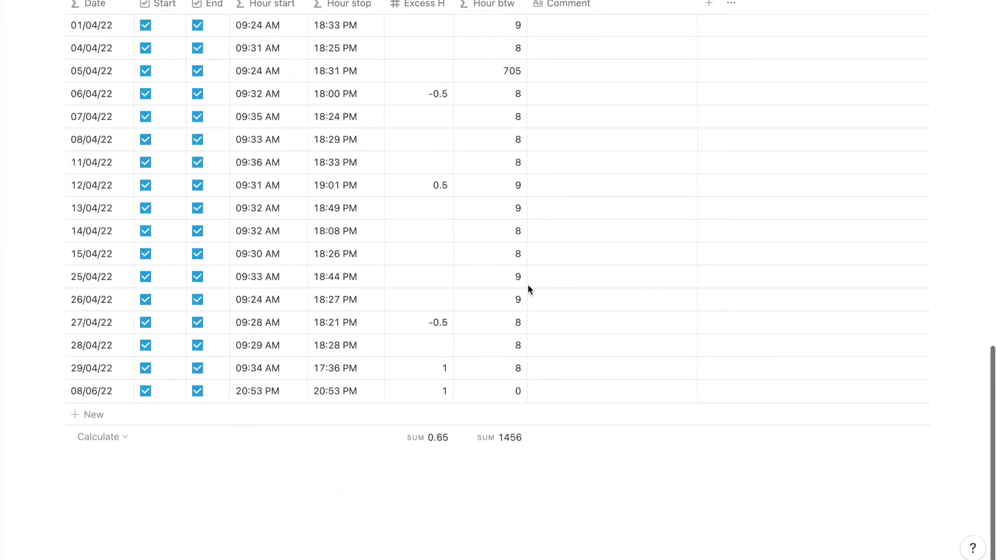
scroll(424, 416, down, 9)
scroll(455, 530, down, 2)
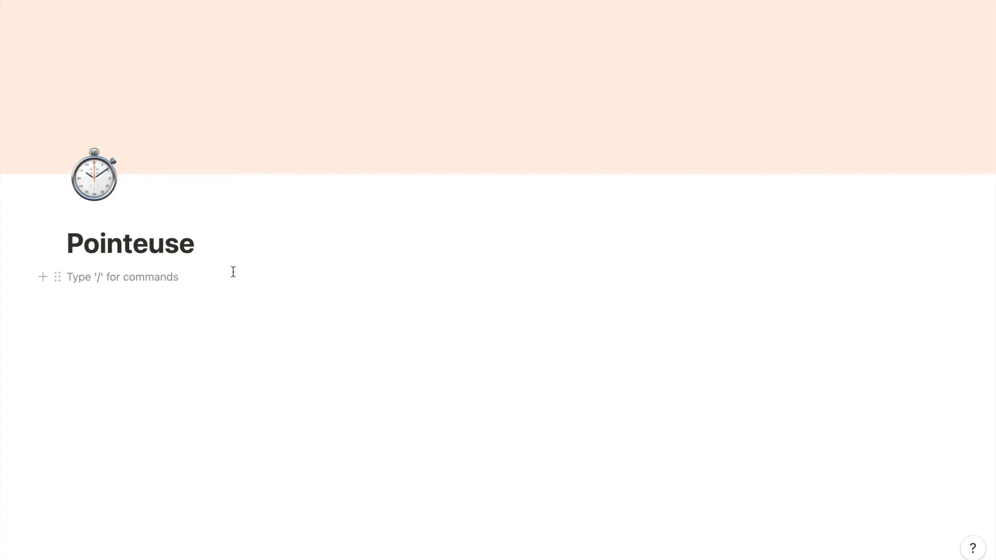
Insert a table view with a new database on the Pointeuse page and title the database "Pointeuse".
text(/tab)
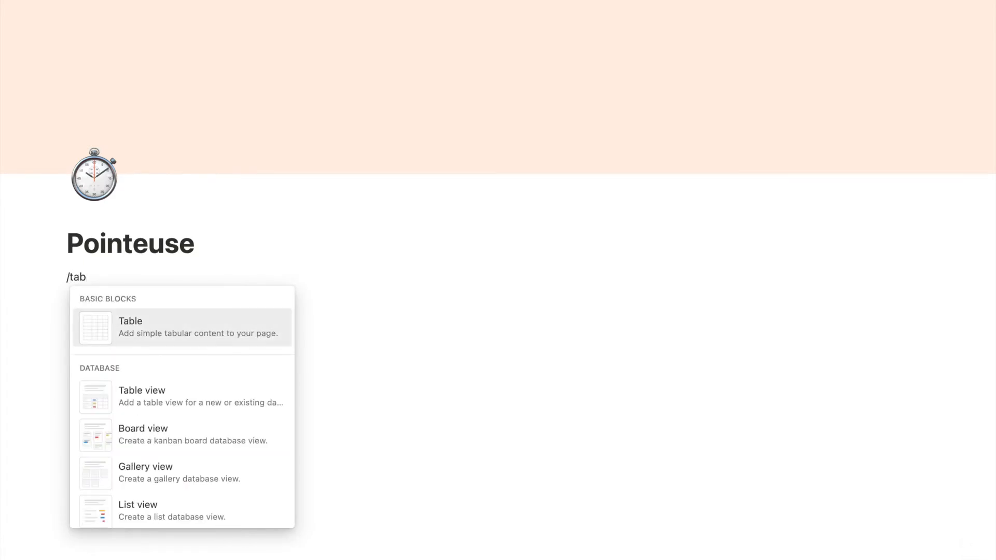
key(Down)
key(Down)
key(Up)
key(Return)
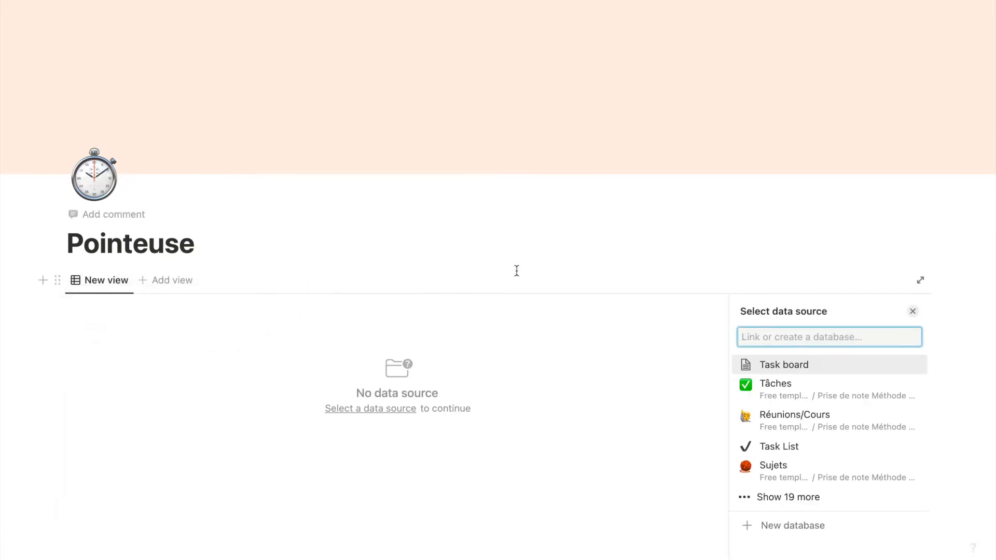
click(793, 526)
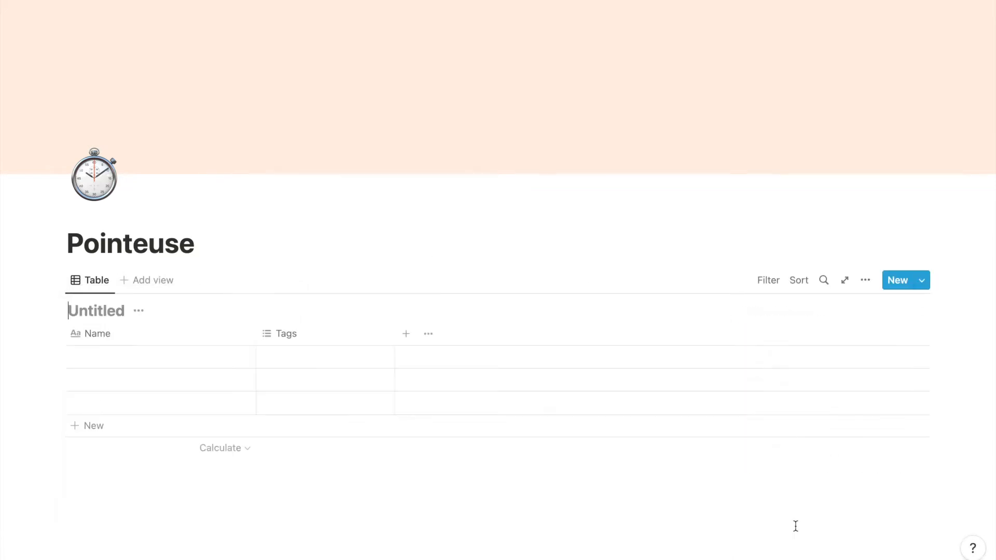
text(Pointeuse)
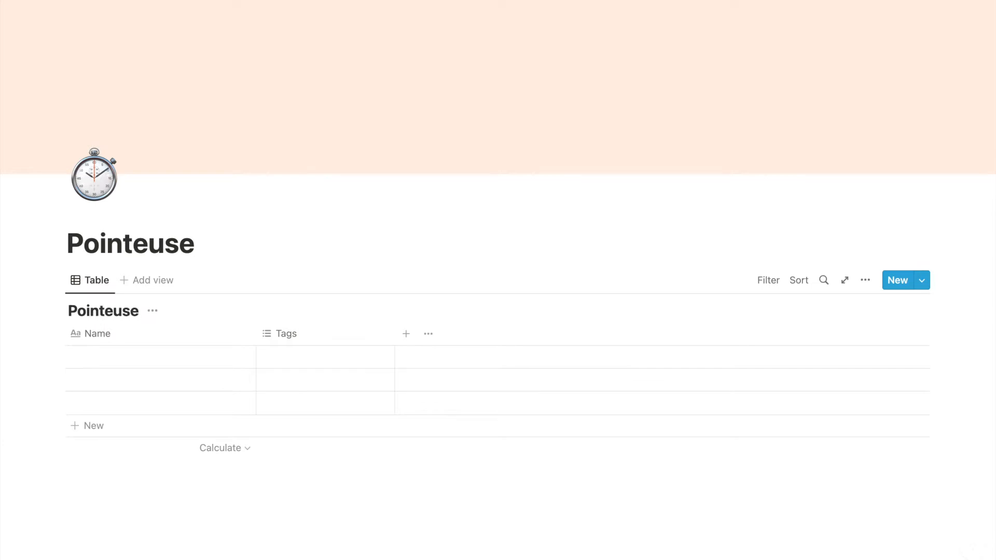
Change the Tags property to the Created time type and rename it "Début".
click(345, 336)
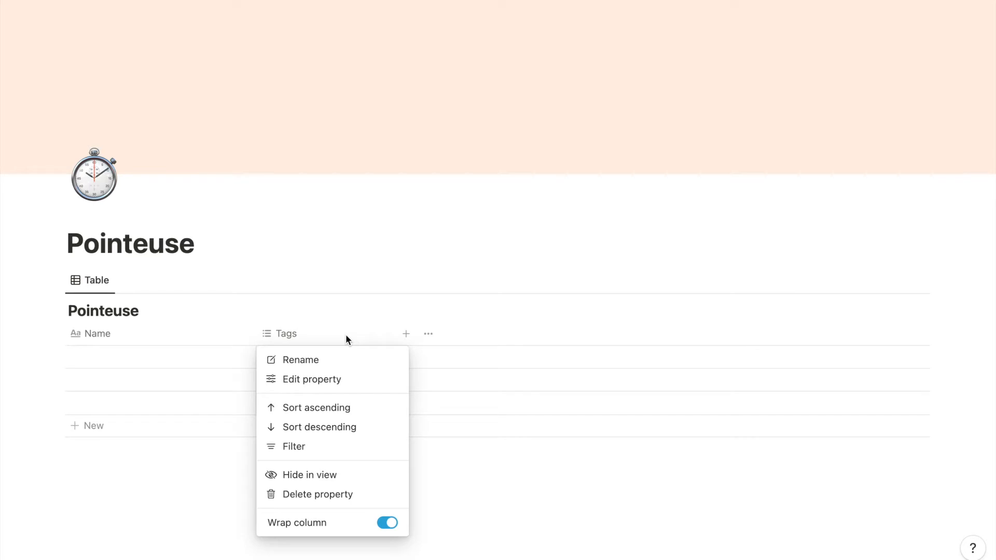
click(332, 385)
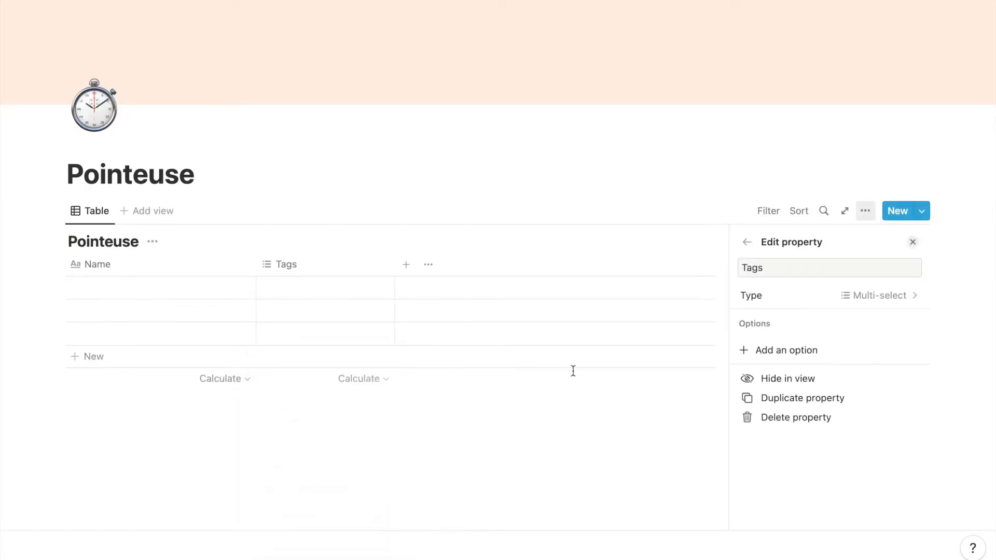
click(865, 303)
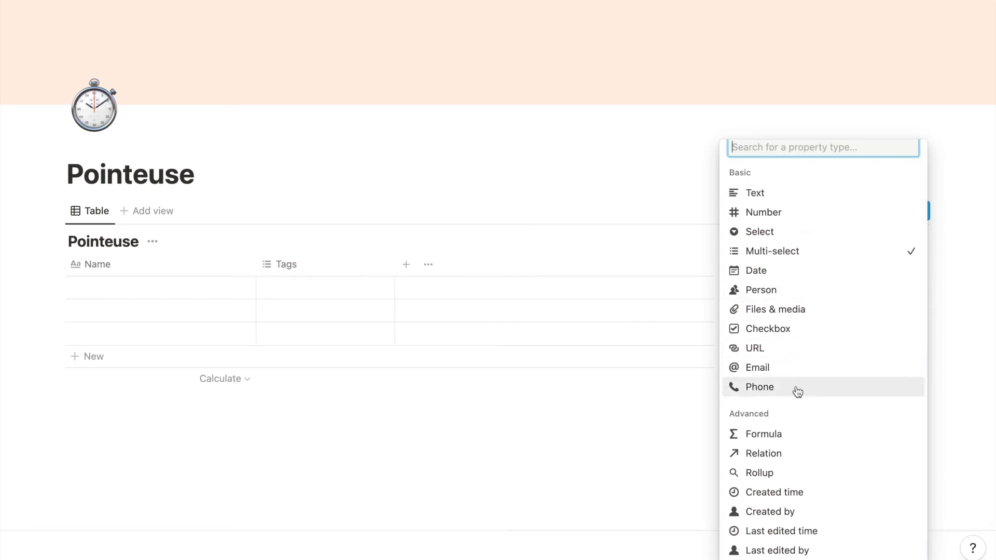
click(778, 494)
click(799, 267)
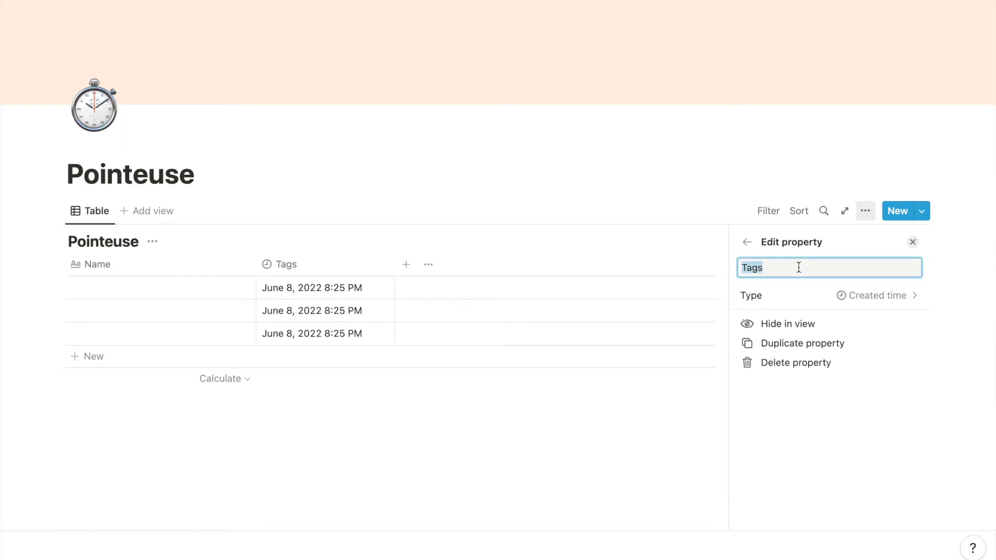
text(Début)
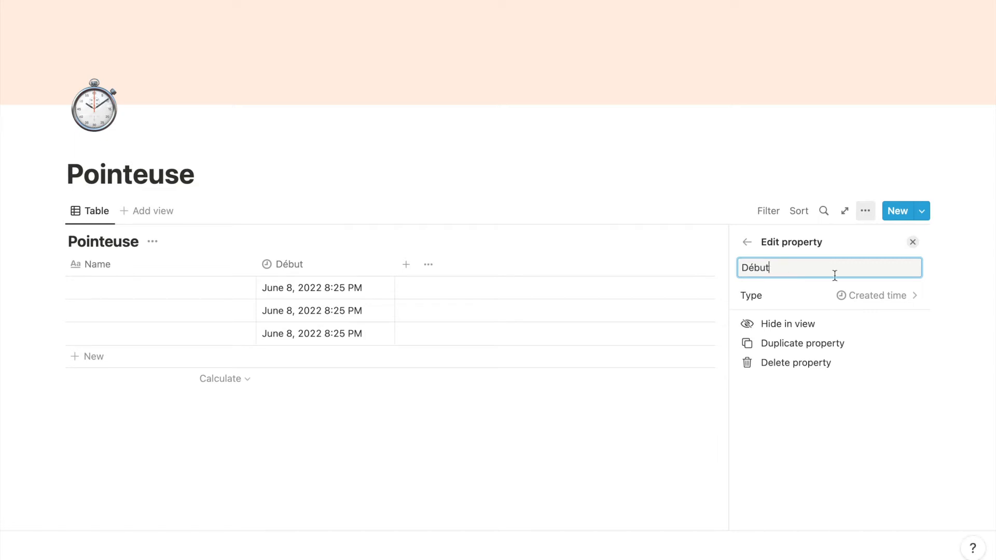
click(912, 242)
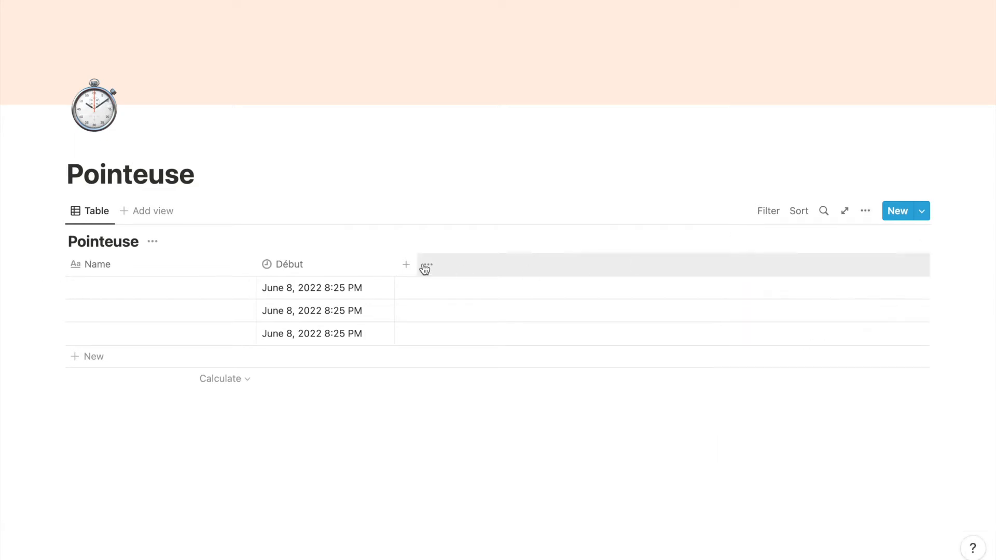
Add a property named "Fin" with the Last edited time type.
click(406, 264)
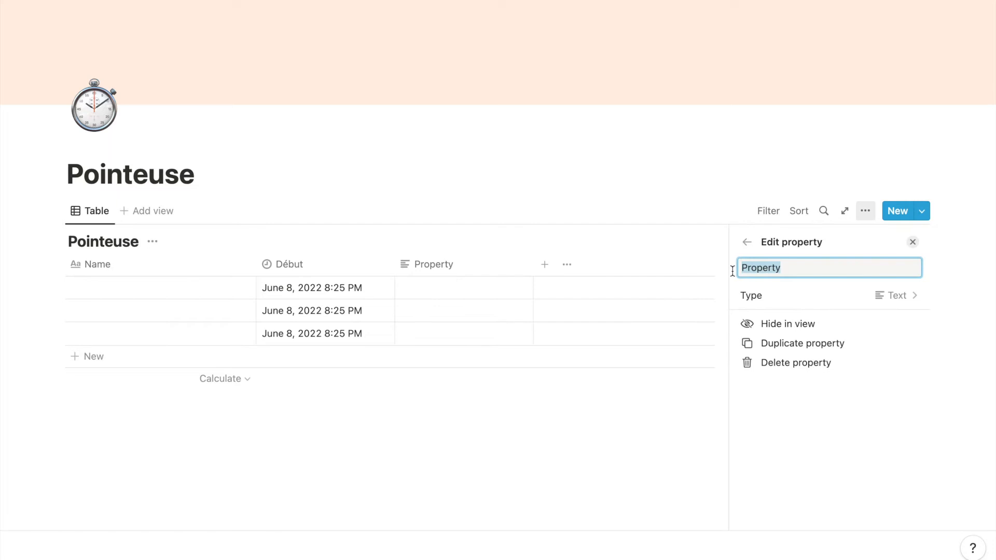
text(Fin)
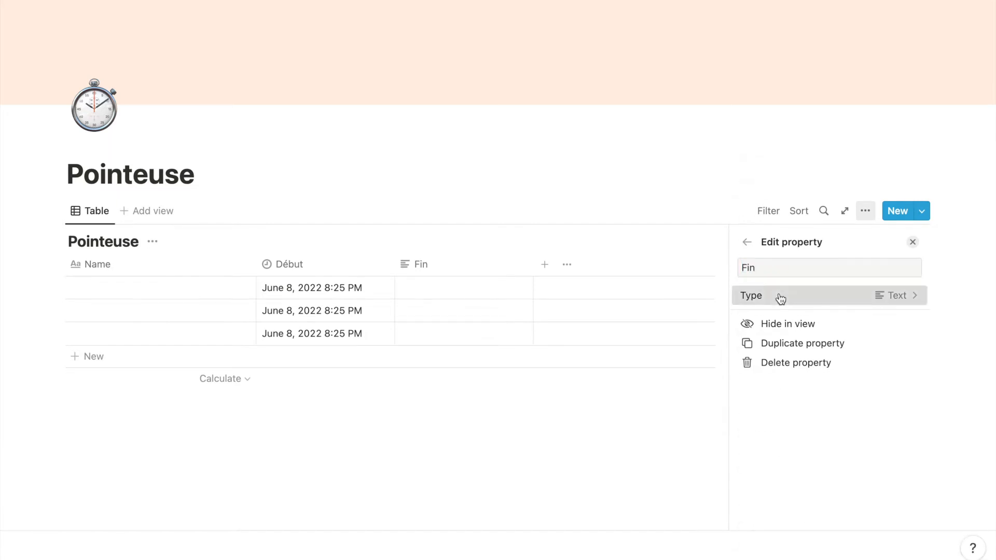
click(778, 296)
scroll(775, 412, down, 1)
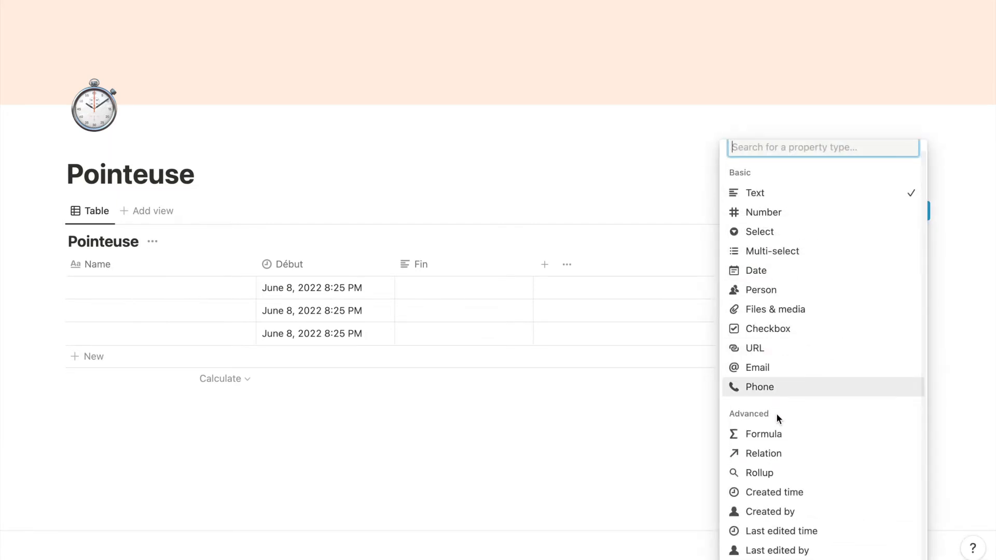
click(768, 532)
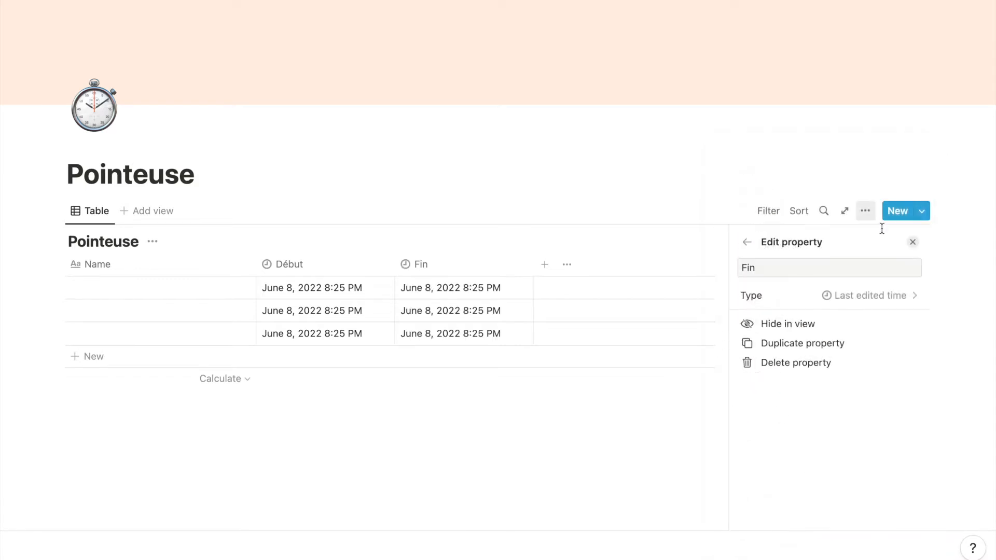
click(912, 242)
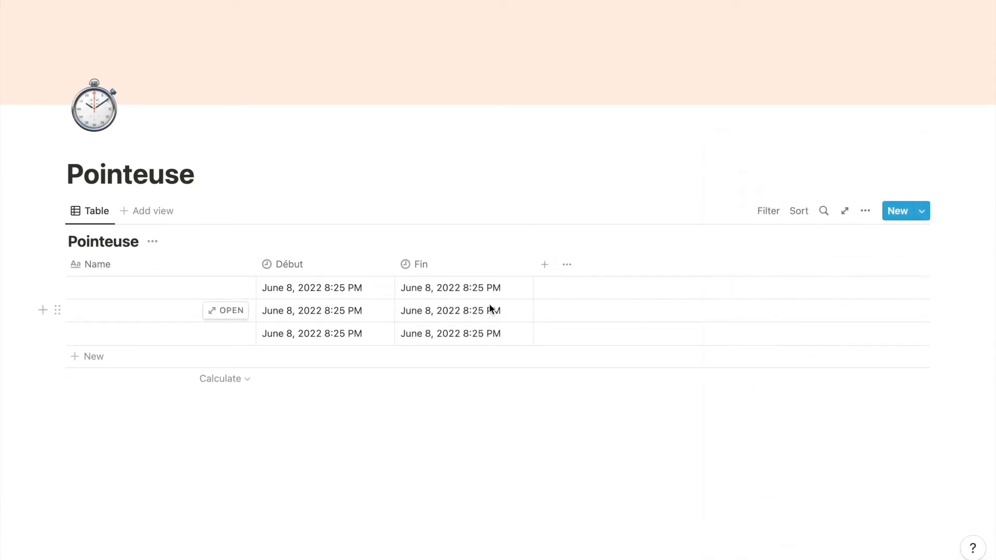
Add a Checkbox property named "Debut" followed by the play emoji, and narrow its column to fit the name.
click(544, 268)
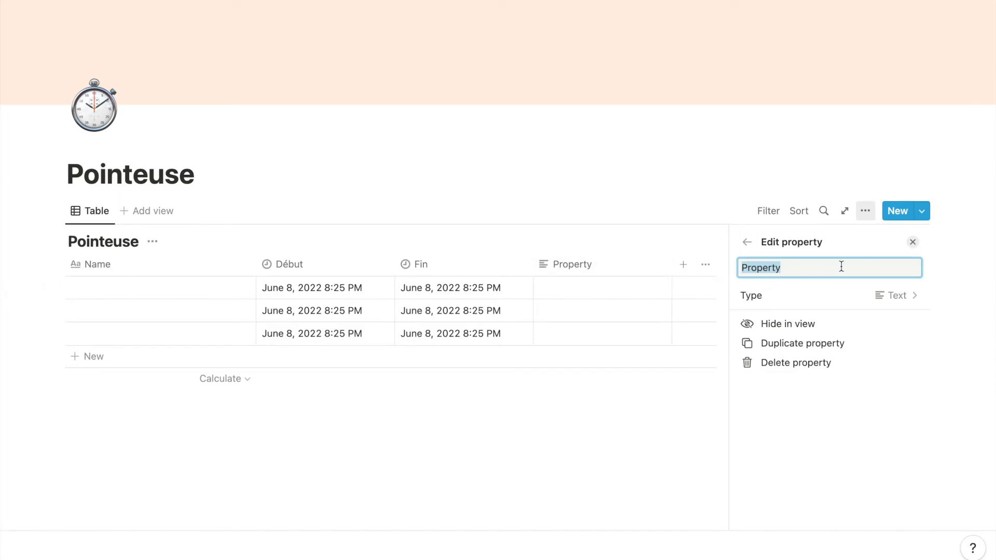
text(Debut)
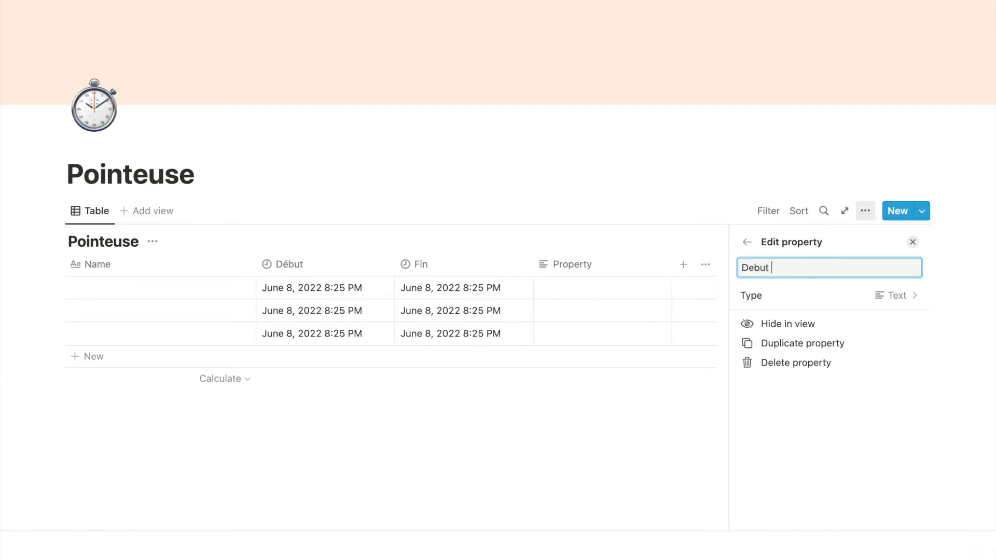
key(ctrl+super+space)
text(play)
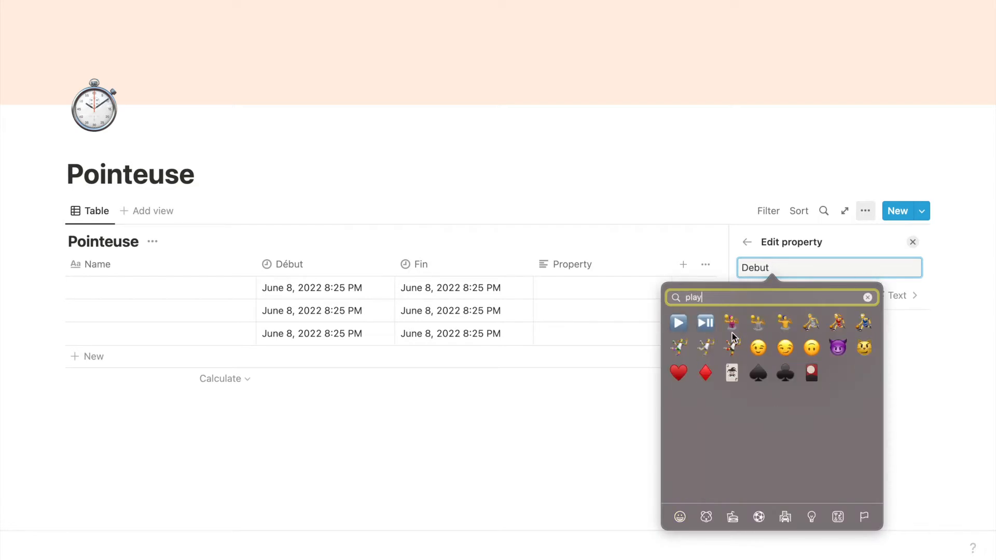
click(678, 323)
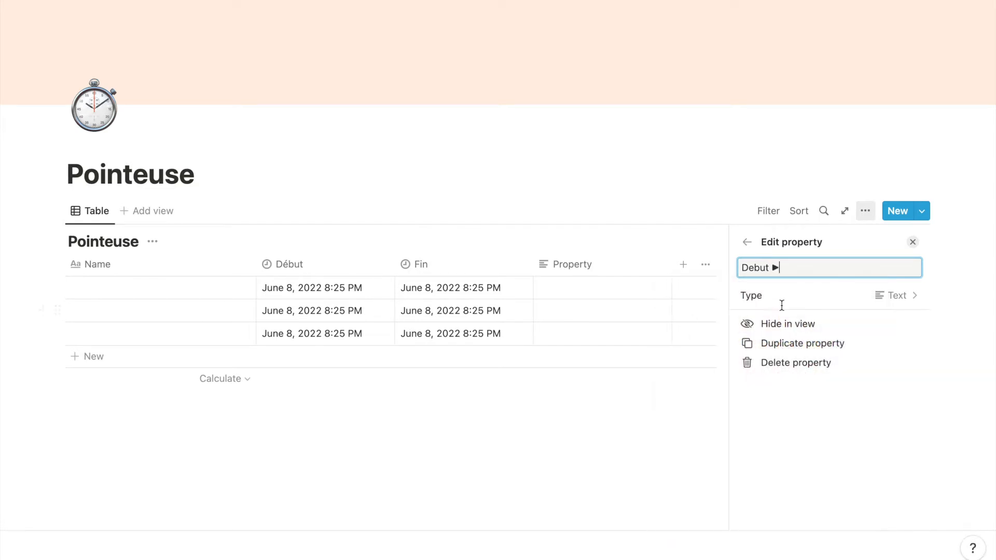
click(890, 303)
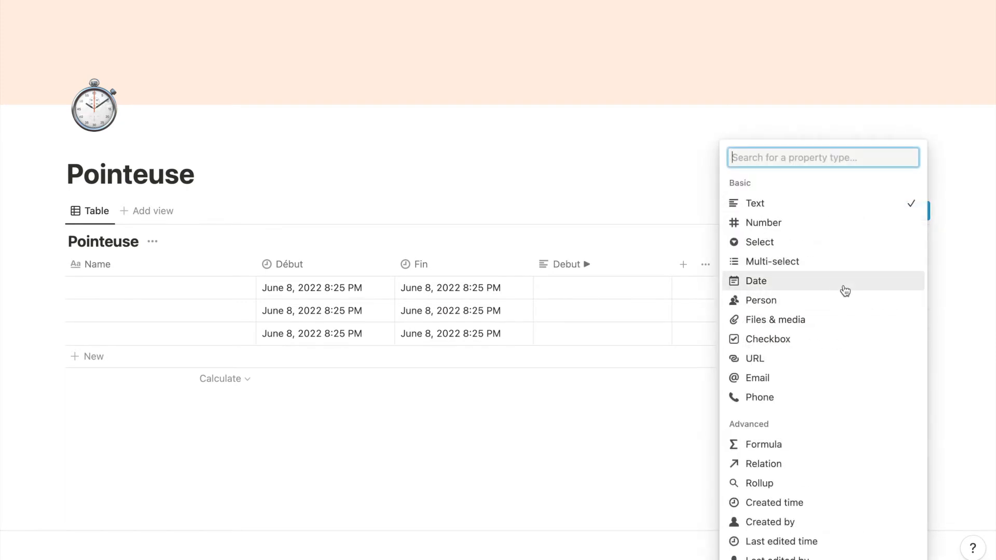
click(826, 339)
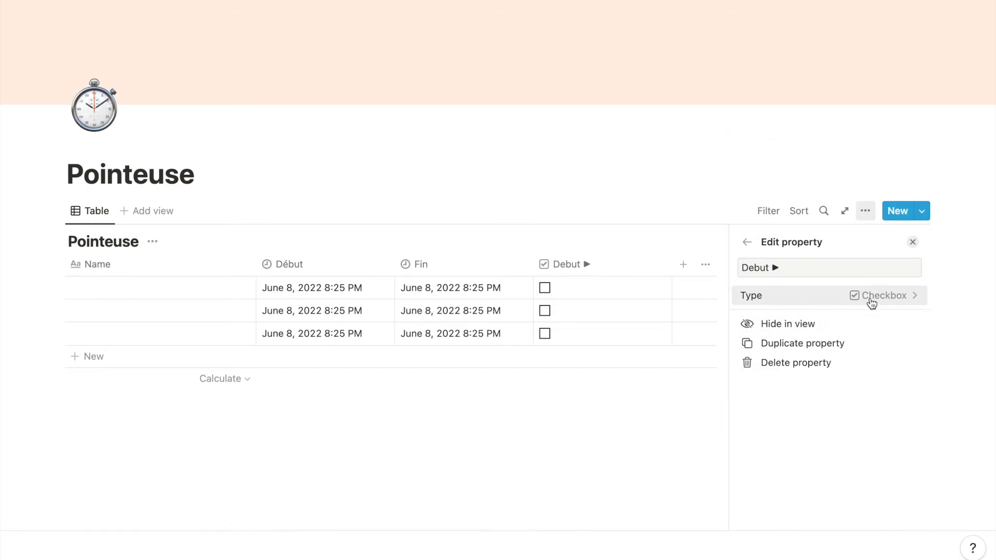
drag(671, 264, 599, 267)
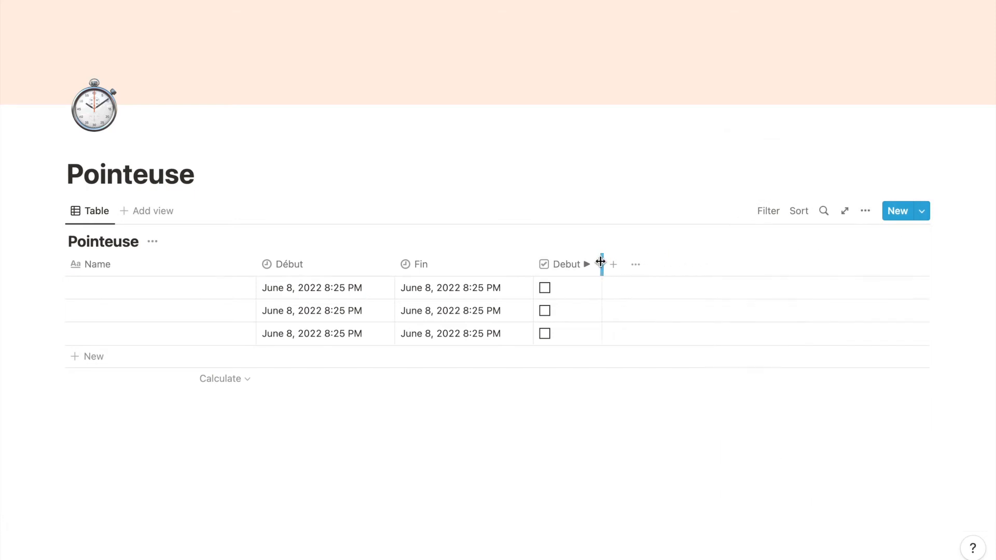
Duplicate the Debut checkbox property and rename the copy "Fin" followed by the square stop-button emoji.
click(639, 267)
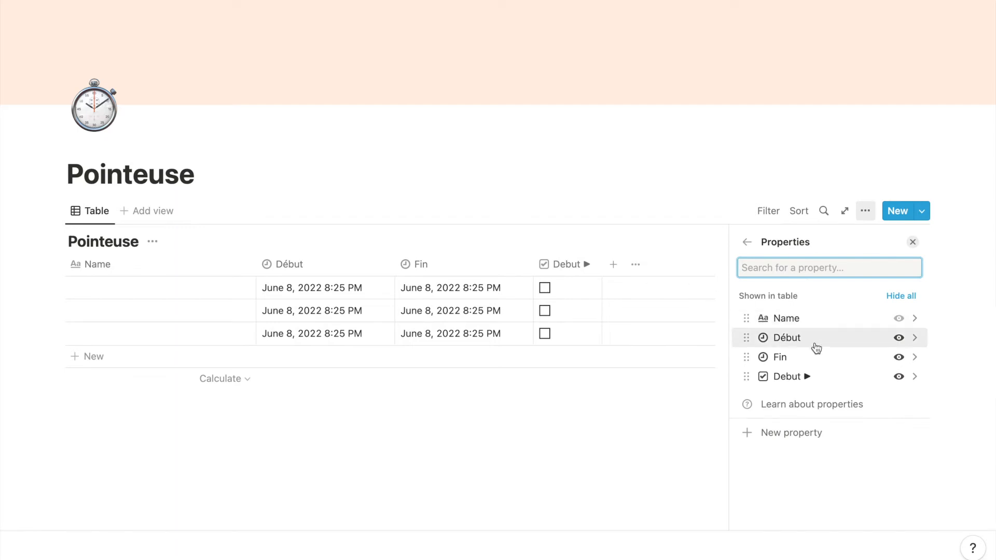
click(912, 379)
click(867, 343)
click(799, 270)
key(super+BackSpace)
text(Fin)
key(ctrl+super+space)
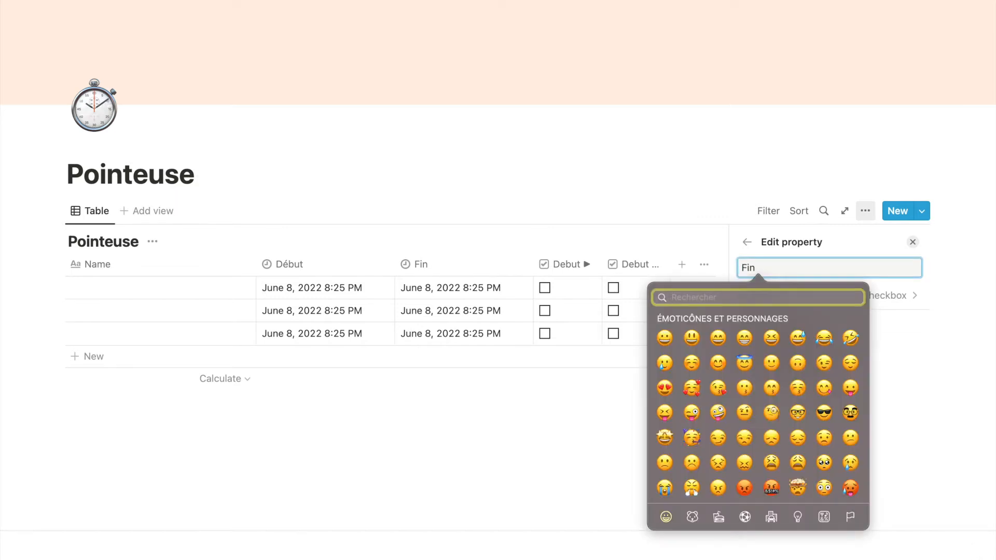
text(stop)
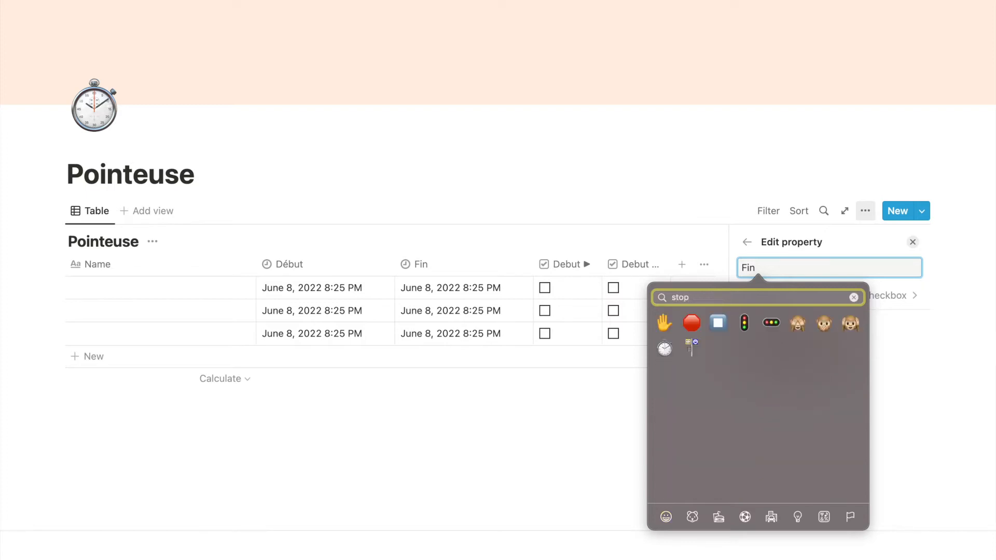
click(717, 324)
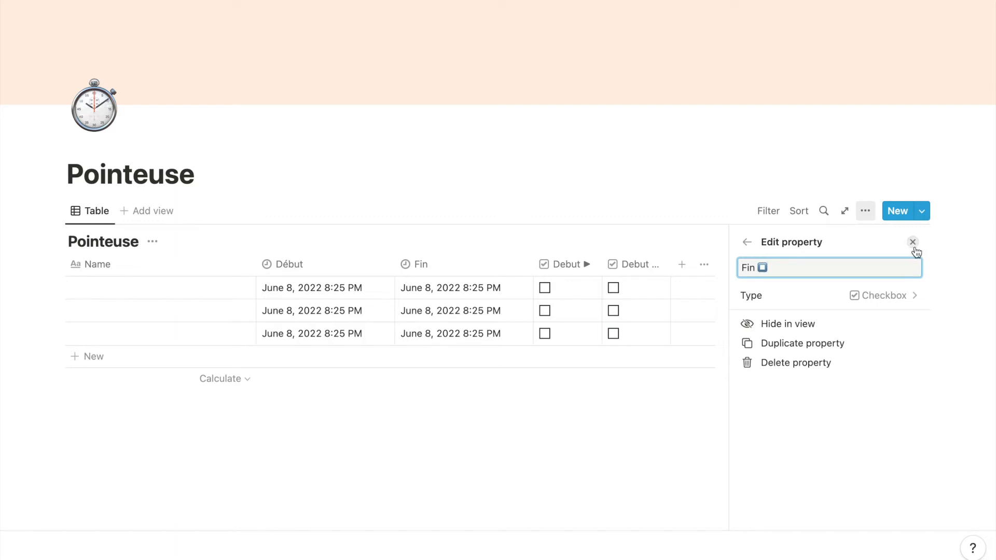
click(912, 243)
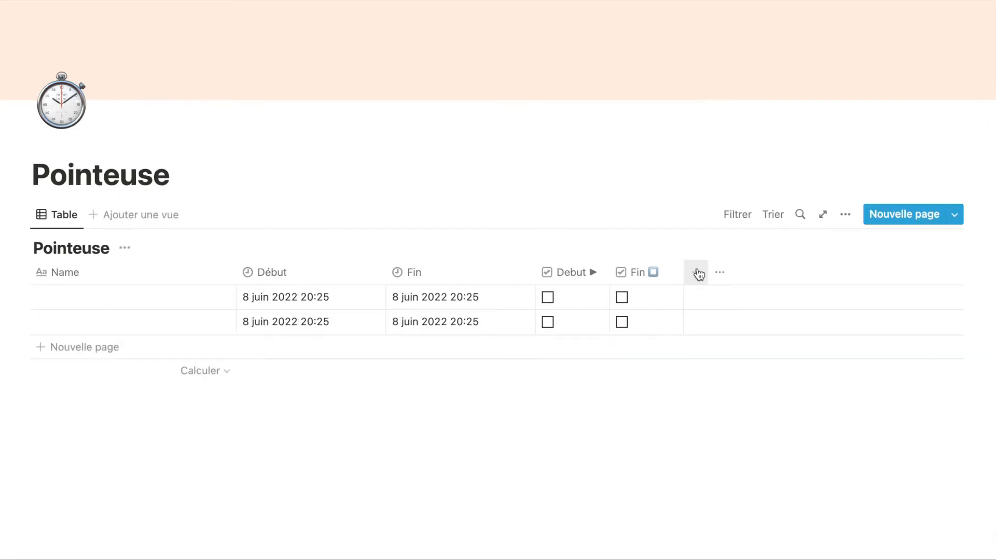
Add a property named "Date" with the Formula (Formule) type.
click(698, 273)
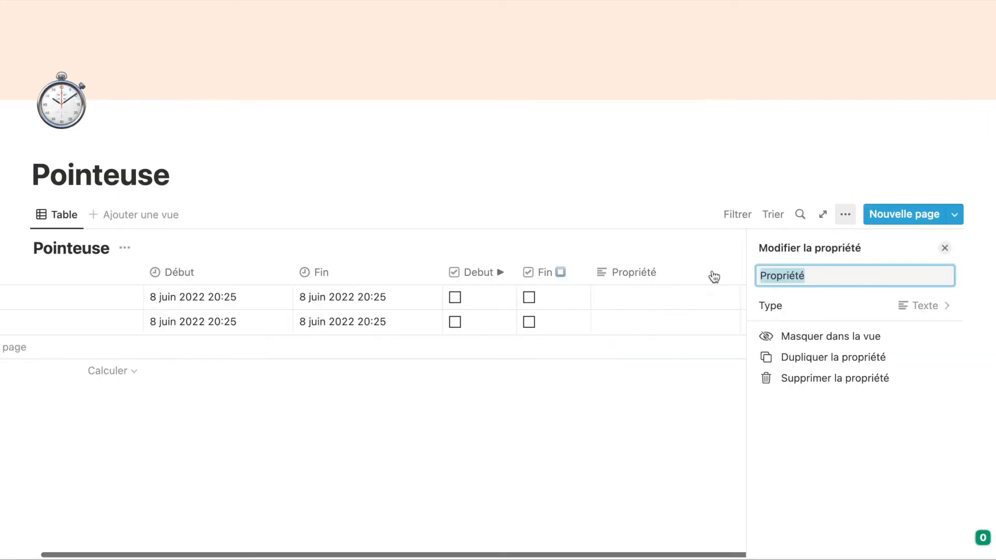
text(Date)
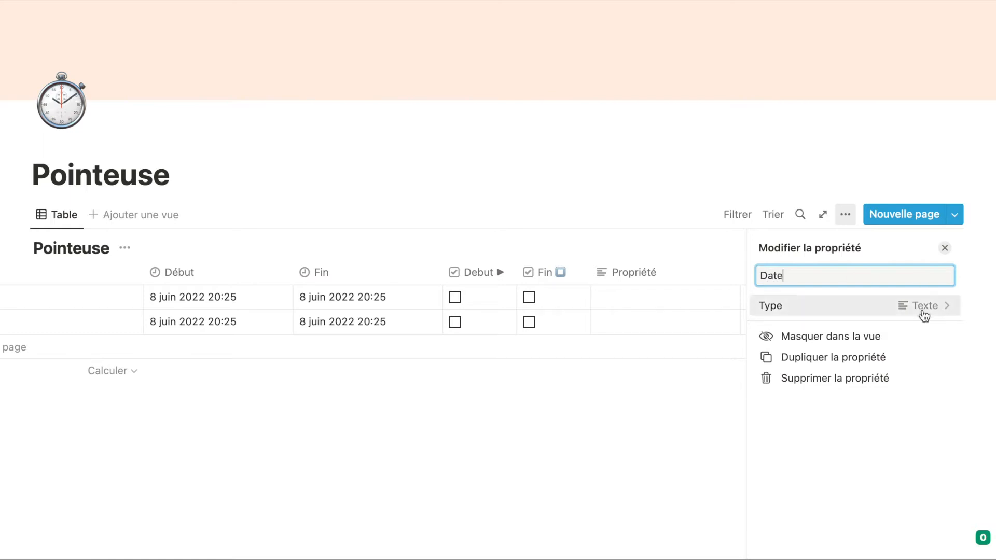
click(921, 309)
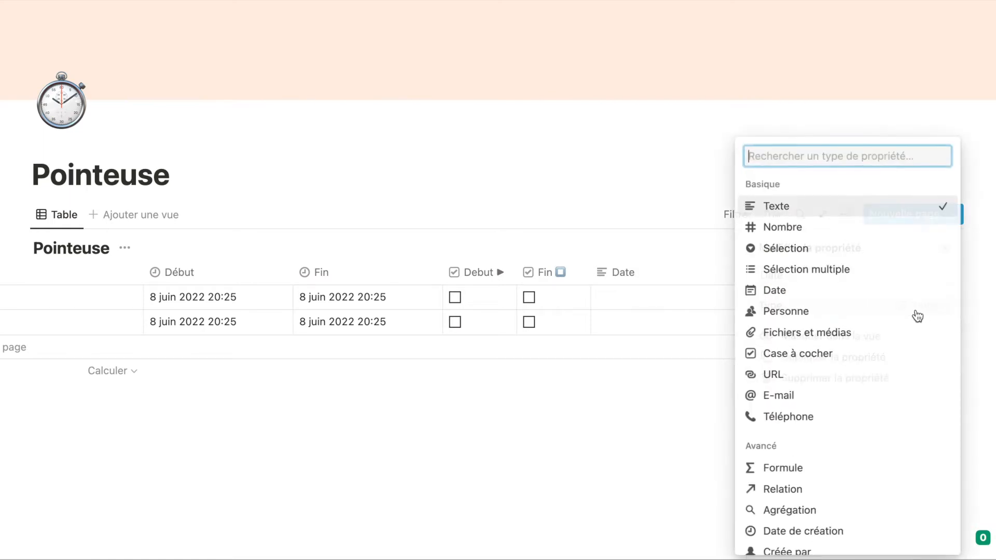
click(826, 467)
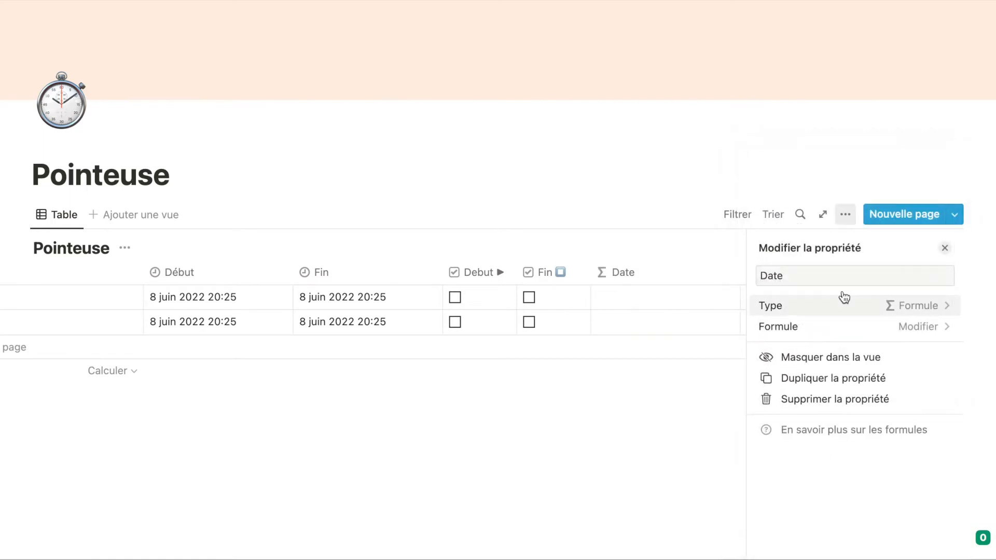
click(944, 248)
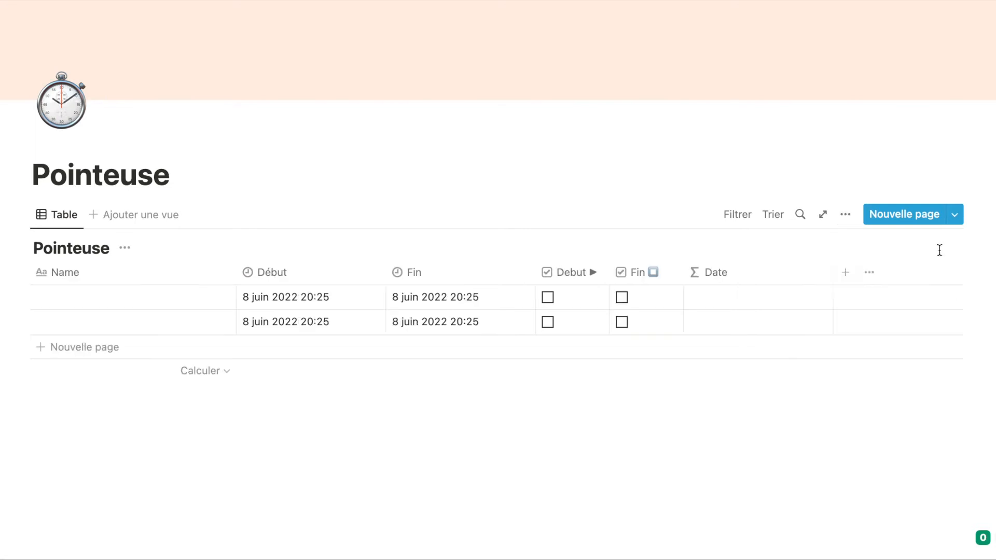
Begin the Date property's formula with formatDate( applied to prop("Début").
click(790, 297)
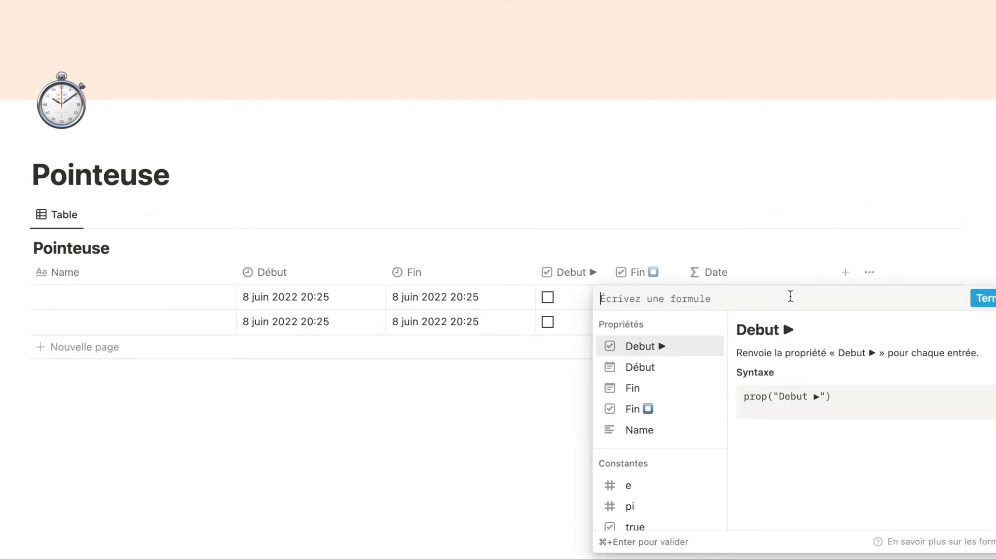
text(form)
key(Down)
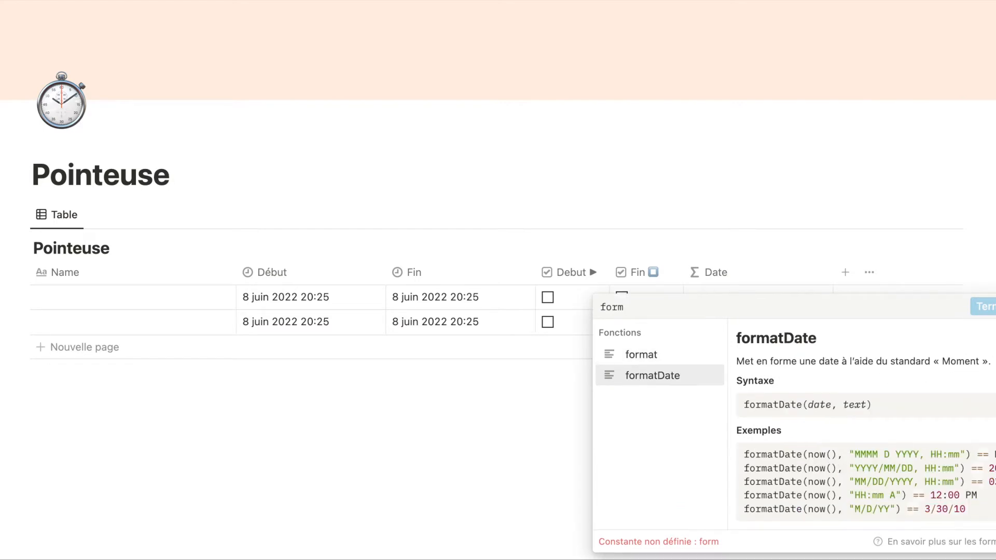
key(Return)
text(d)
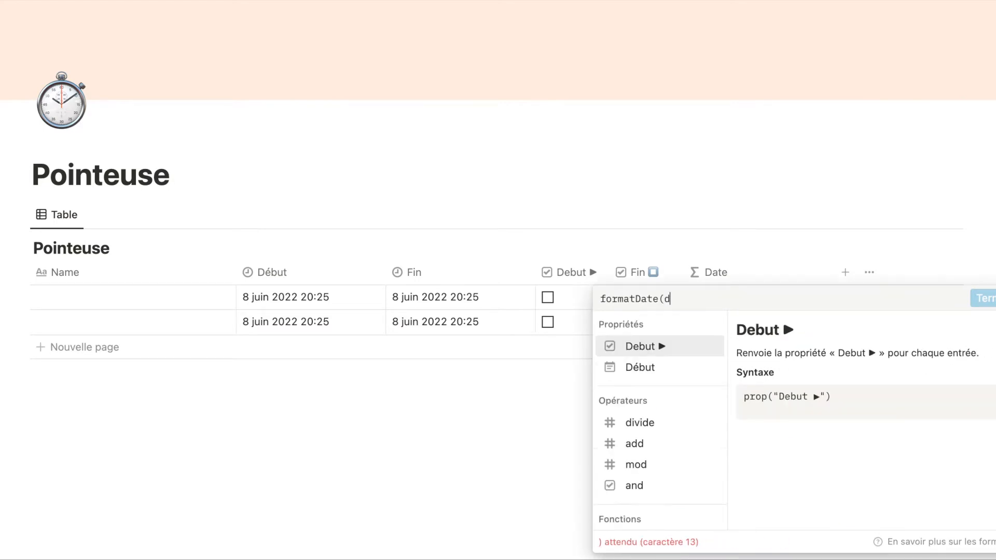
click(691, 376)
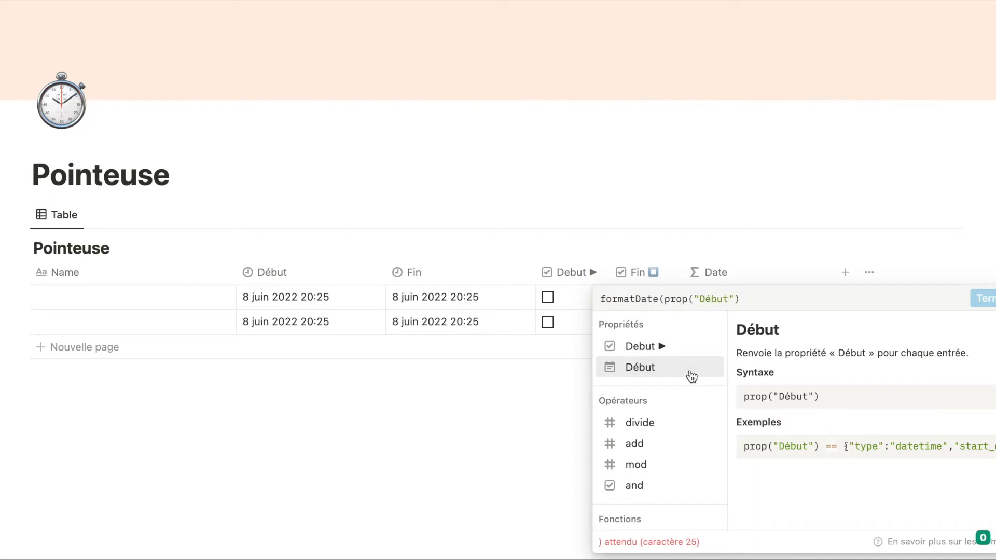
Complete the Date formula with the text format "DD/MM/YY" and a closing parenthesis, and save it.
text(, DD)
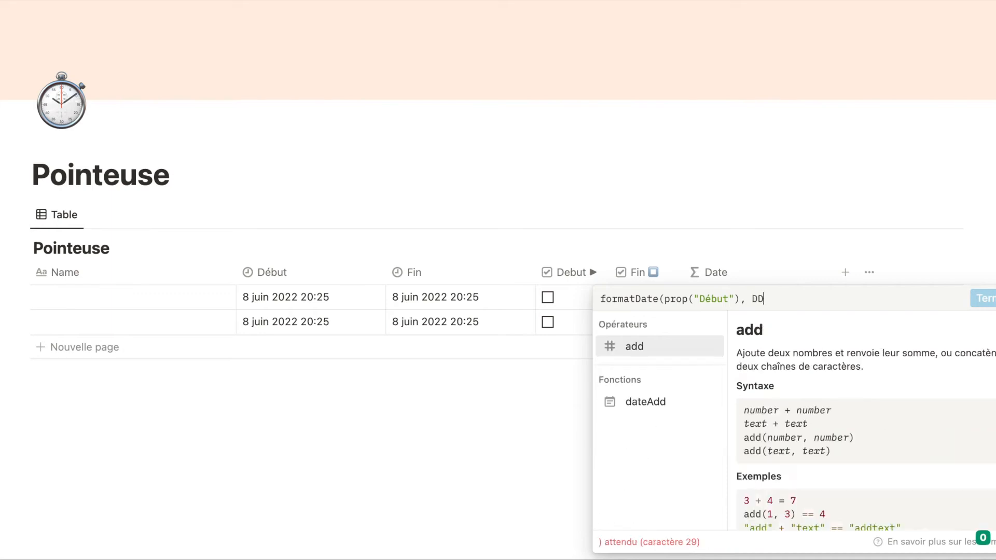
text(/MM)
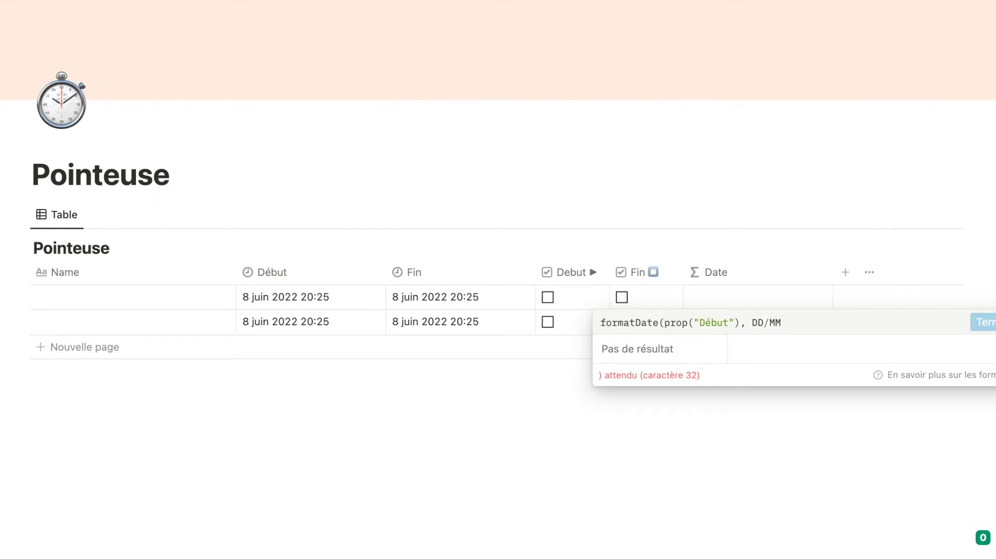
text(/)
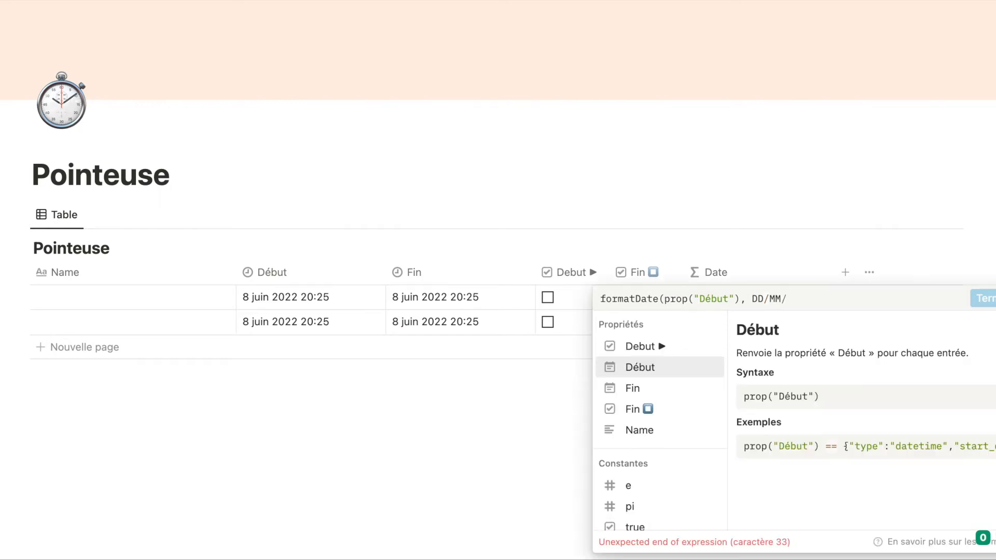
text(YY")
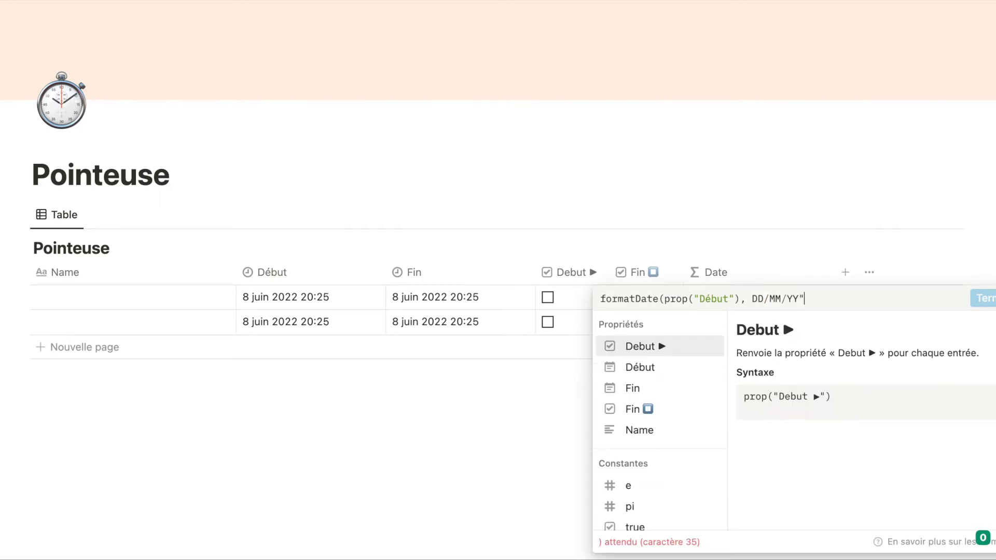
key(Left)
key(Left)
text(")
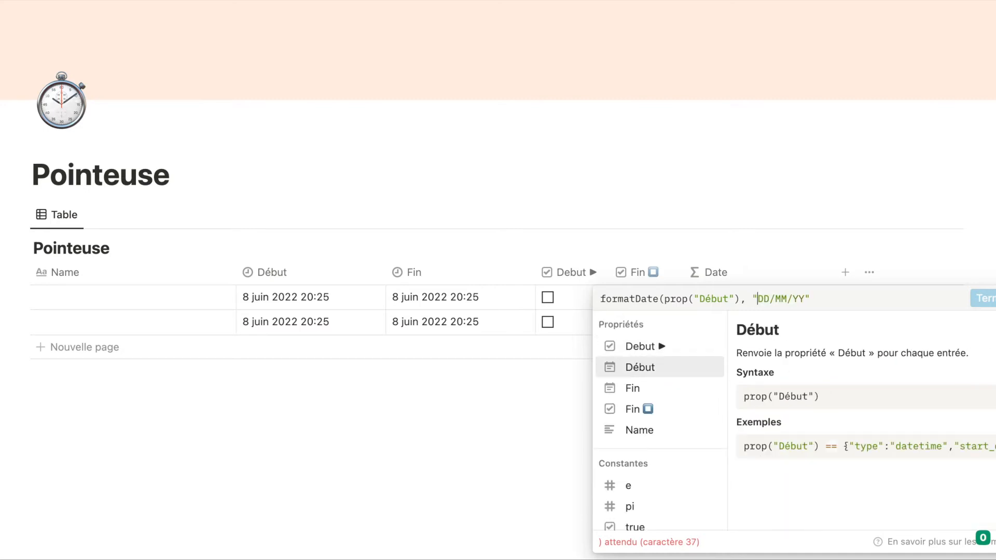
text())
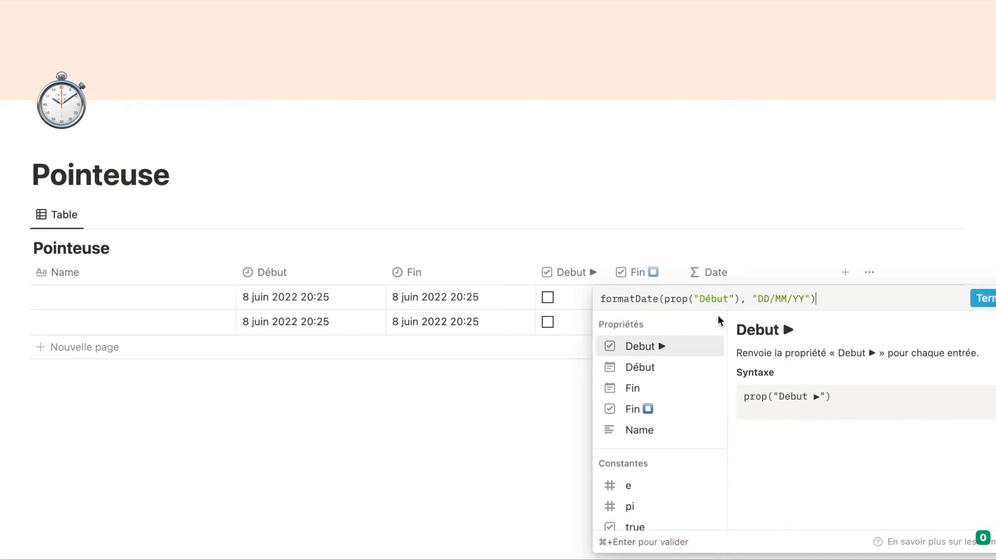
click(983, 298)
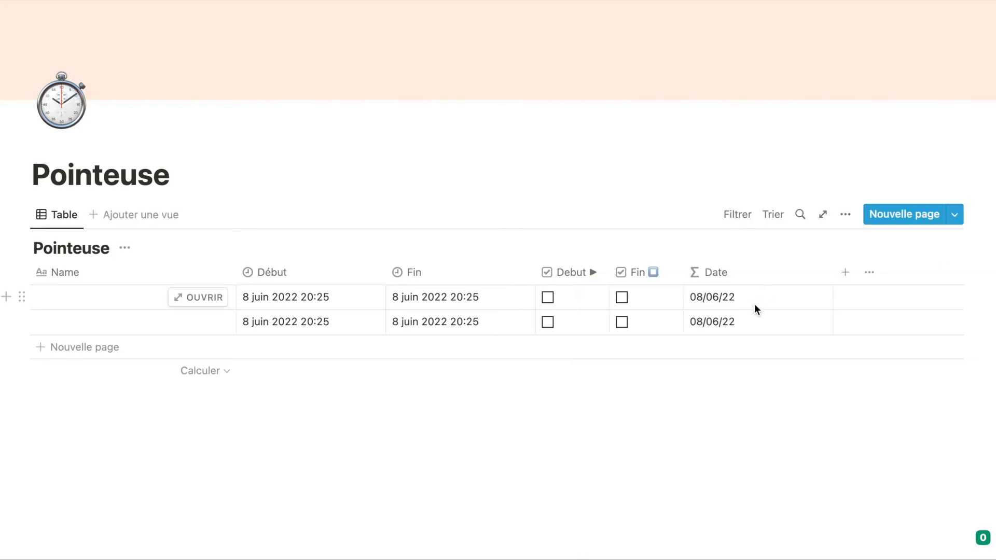
Swap the positions of the Date and Name columns so Date comes first, and rename the Name property "Comment".
drag(715, 283, 814, 272)
click(758, 275)
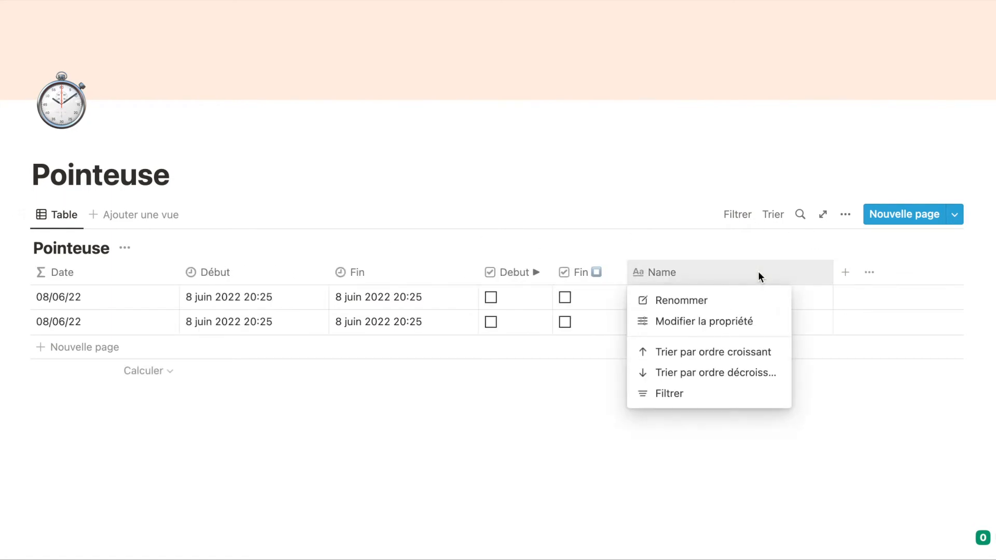
click(740, 302)
text(Comment)
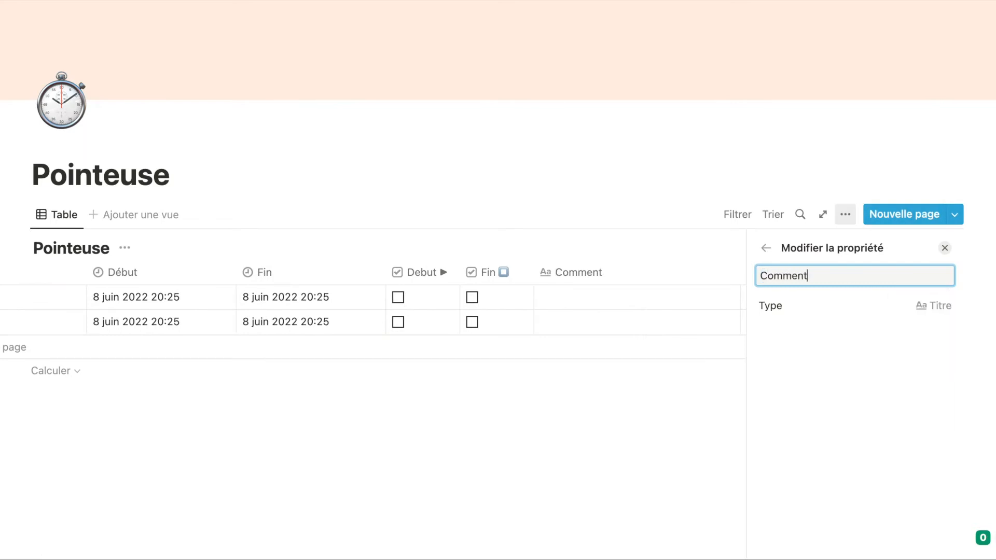
click(945, 249)
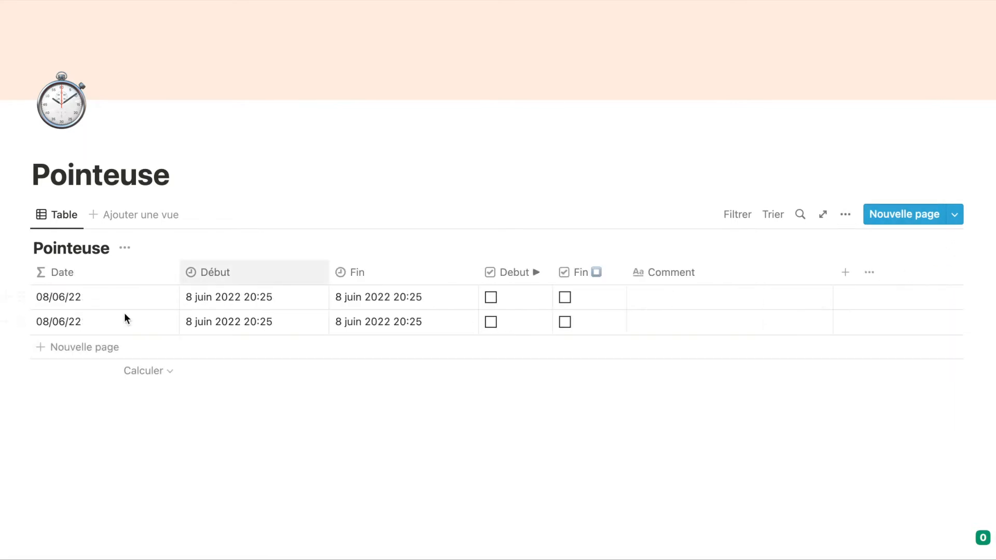
Delete the second entry of the table and add a new blank entry in its place.
click(21, 321)
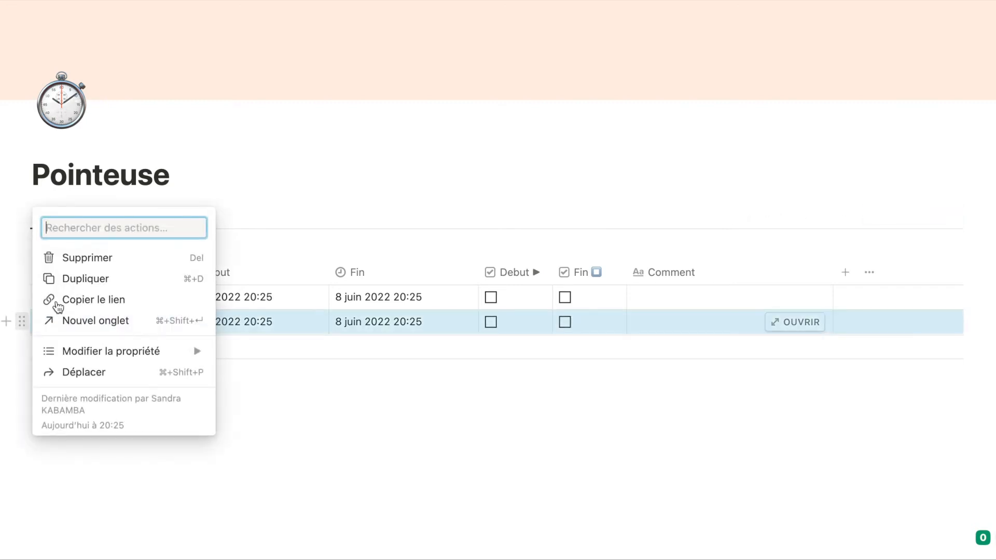
click(85, 258)
click(78, 348)
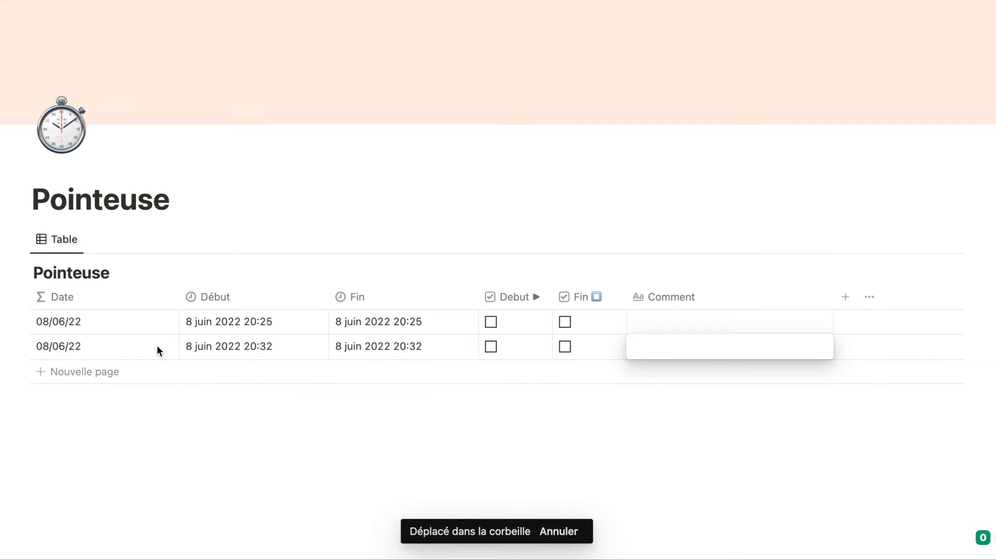
key(Escape)
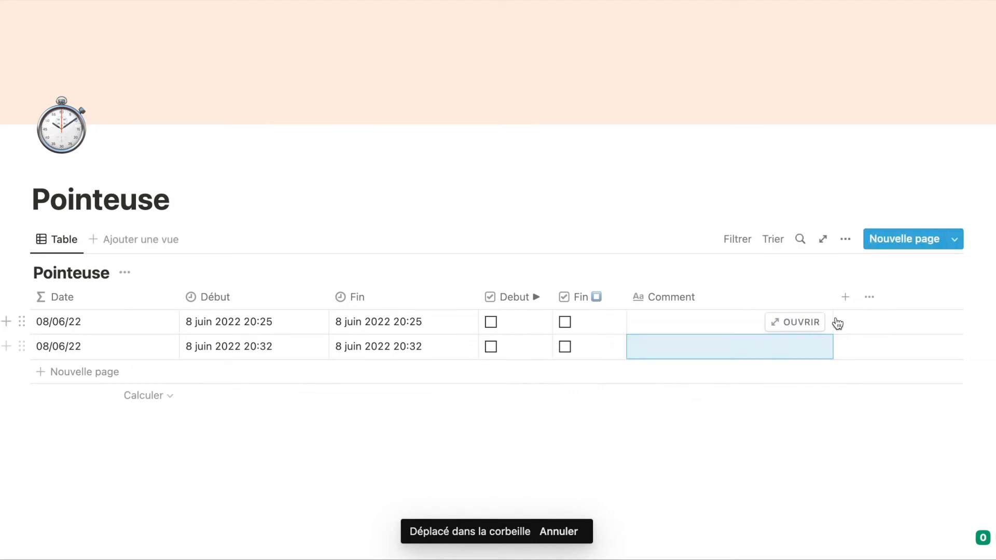
Add a property named "Heure début" with the Formula (Formule) type and place its column before Comment.
click(845, 297)
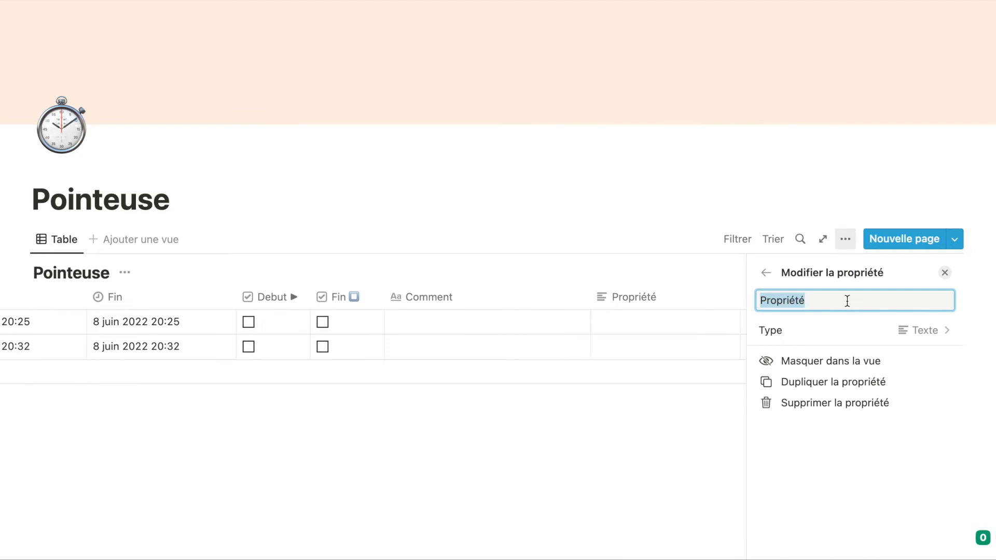
text(Heure début)
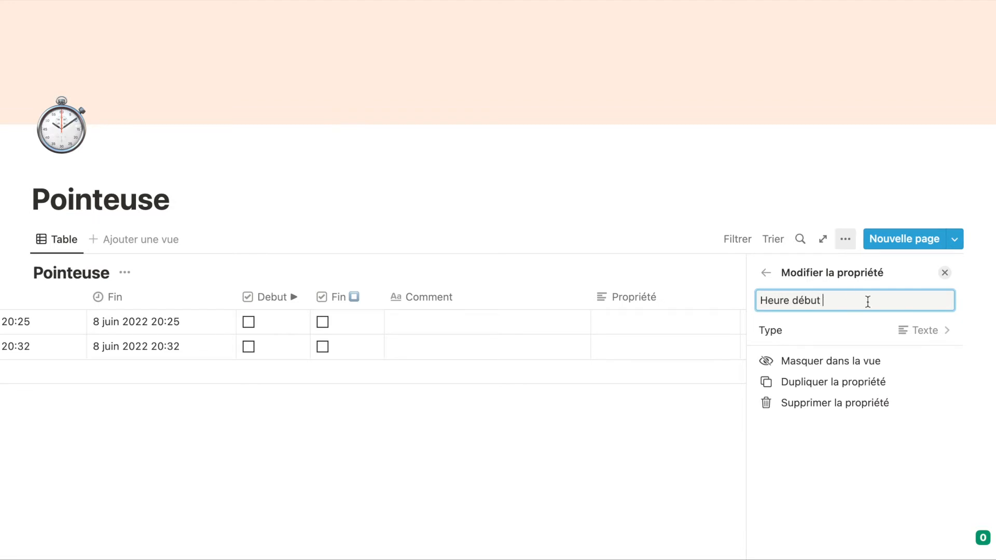
click(911, 330)
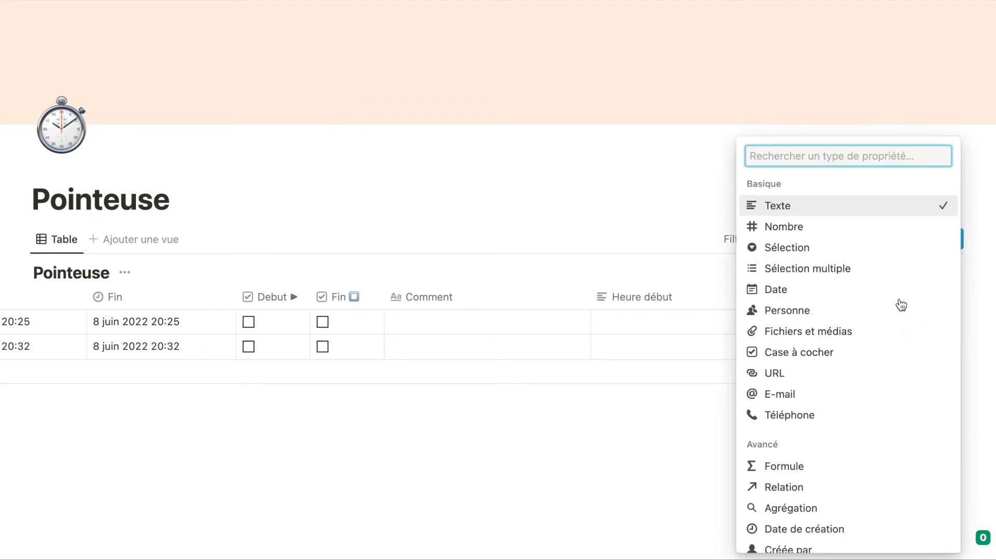
click(838, 465)
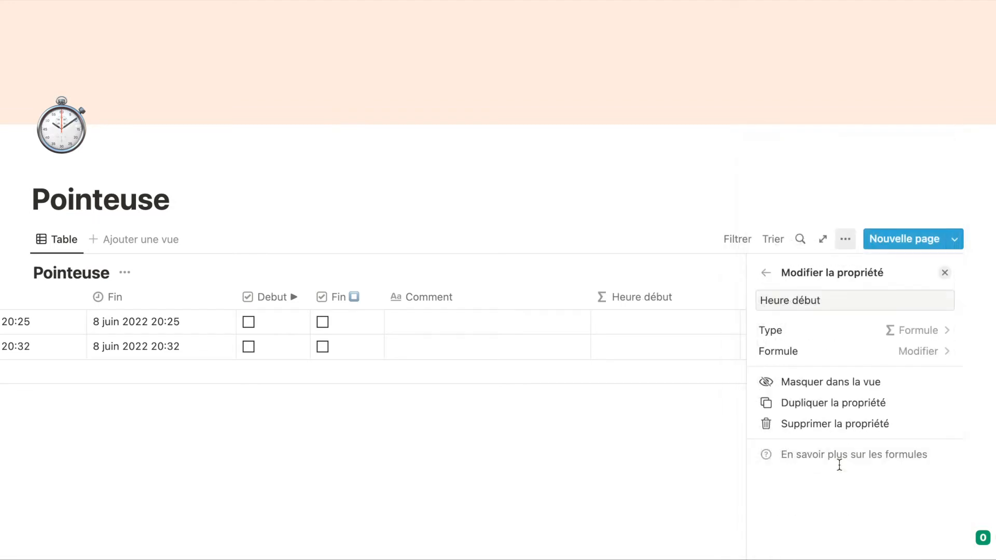
click(944, 273)
drag(856, 299, 665, 303)
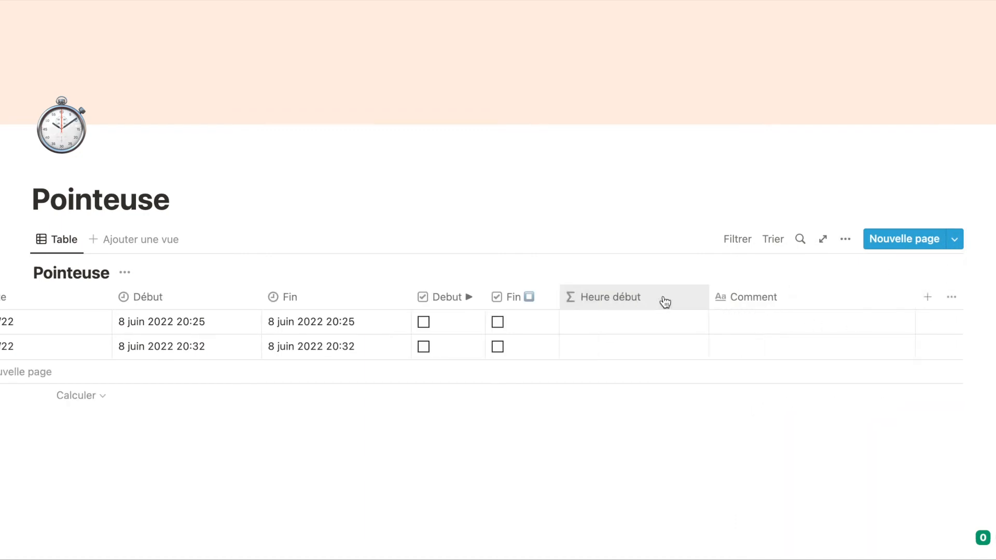
Duplicate the Heure début formula property, rename the copy "Heure Fin", and narrow both columns.
click(954, 302)
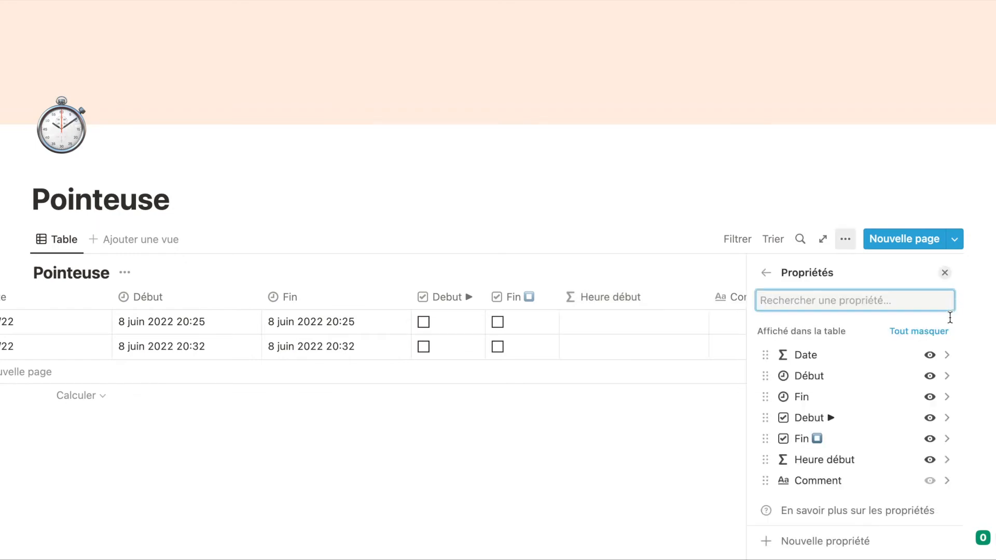
click(943, 465)
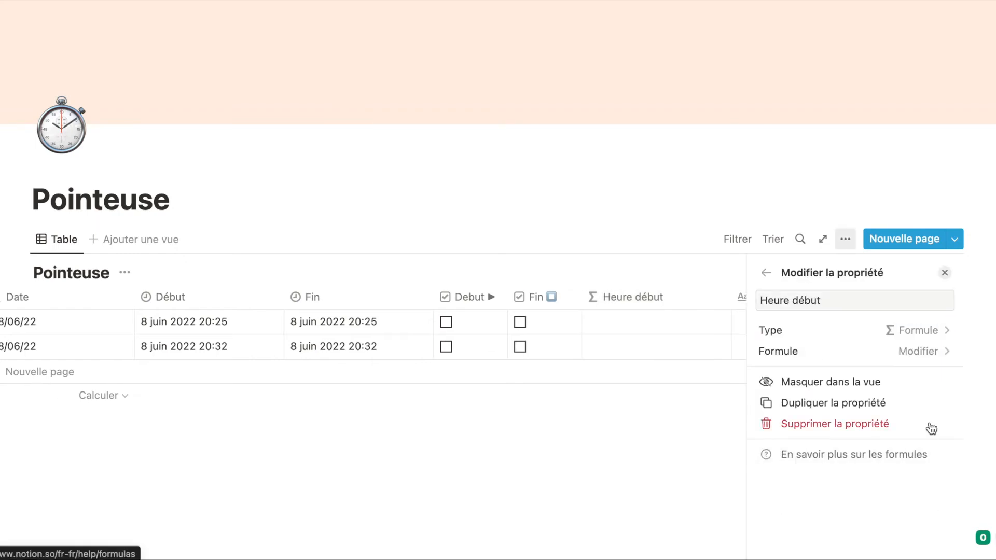
click(917, 410)
drag(836, 301, 791, 307)
key(BackSpace)
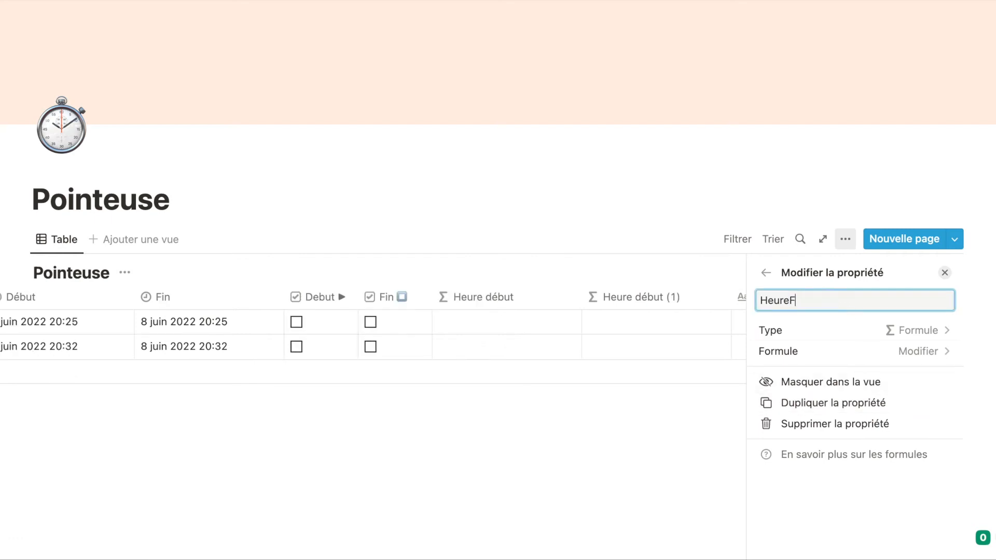
text(F)
click(945, 277)
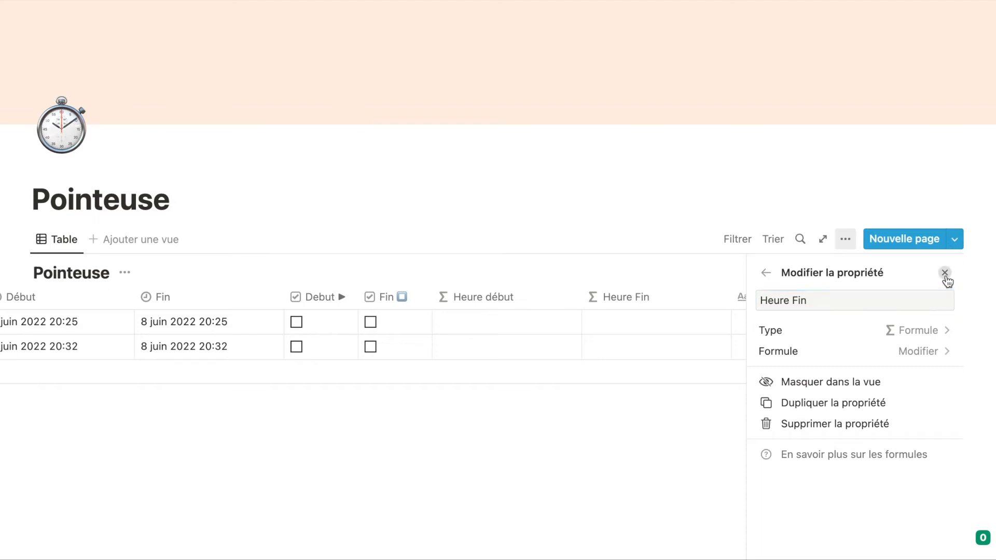
click(945, 274)
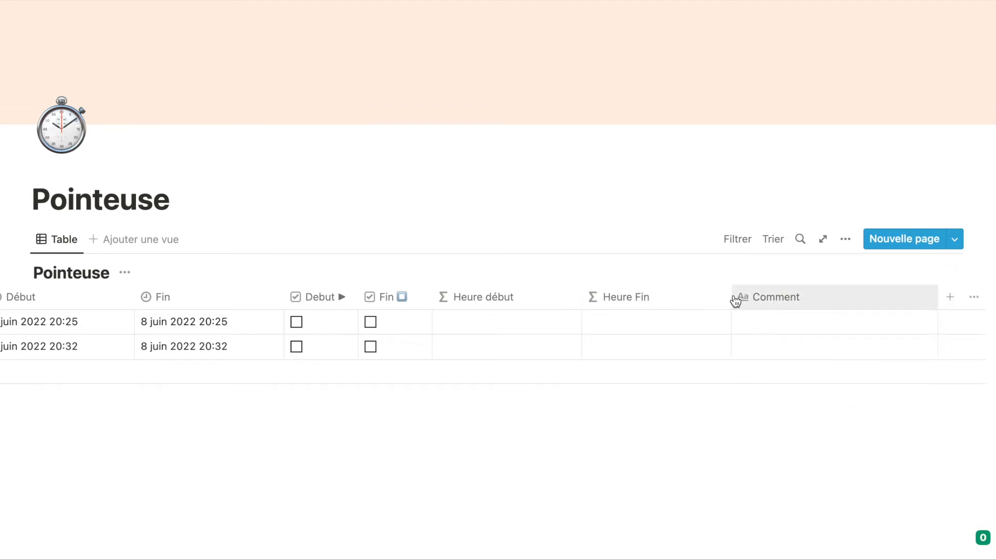
drag(731, 297, 691, 297)
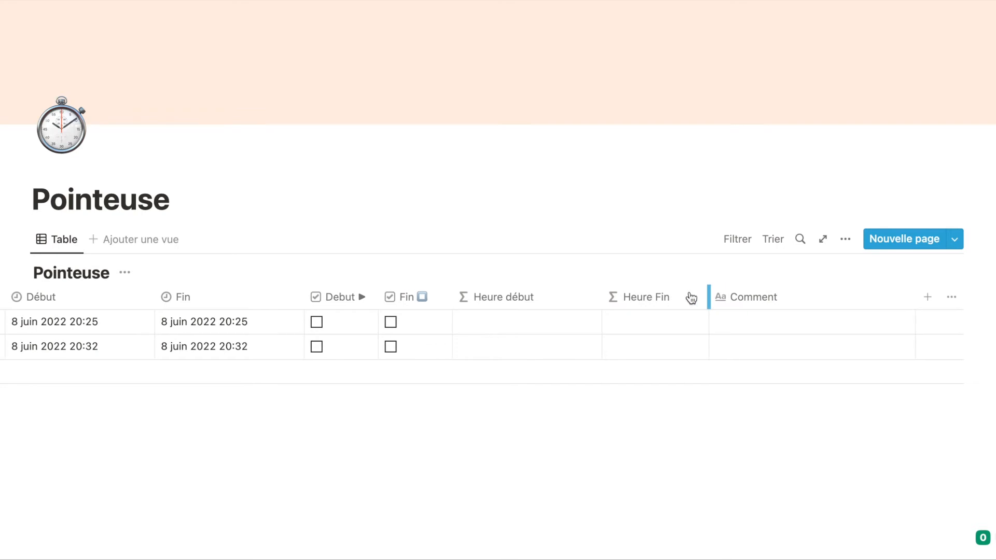
click(615, 299)
Begin the Heure début formula with the condition if(prop("Debut ▶") == true, based on the start checkbox.
text(if()
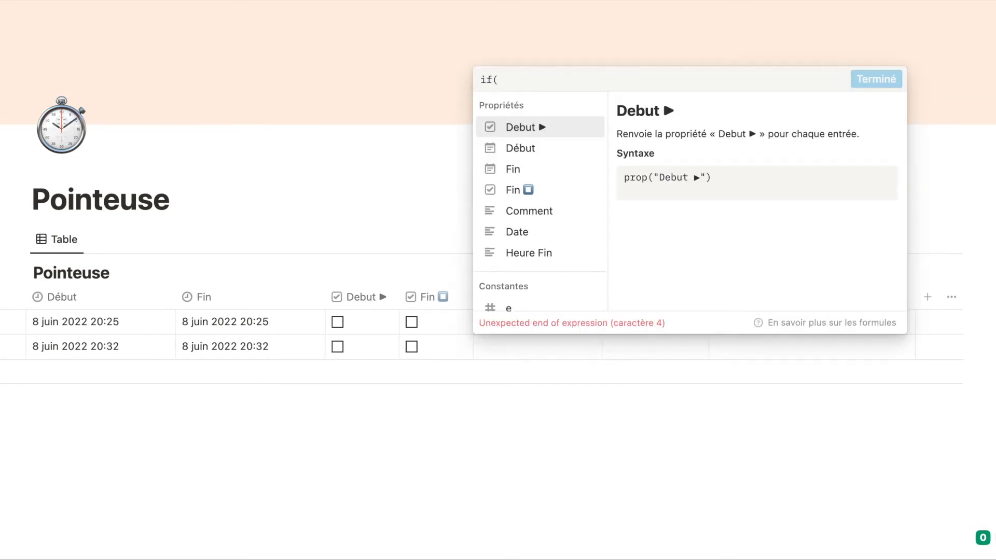
click(533, 126)
text(== true)
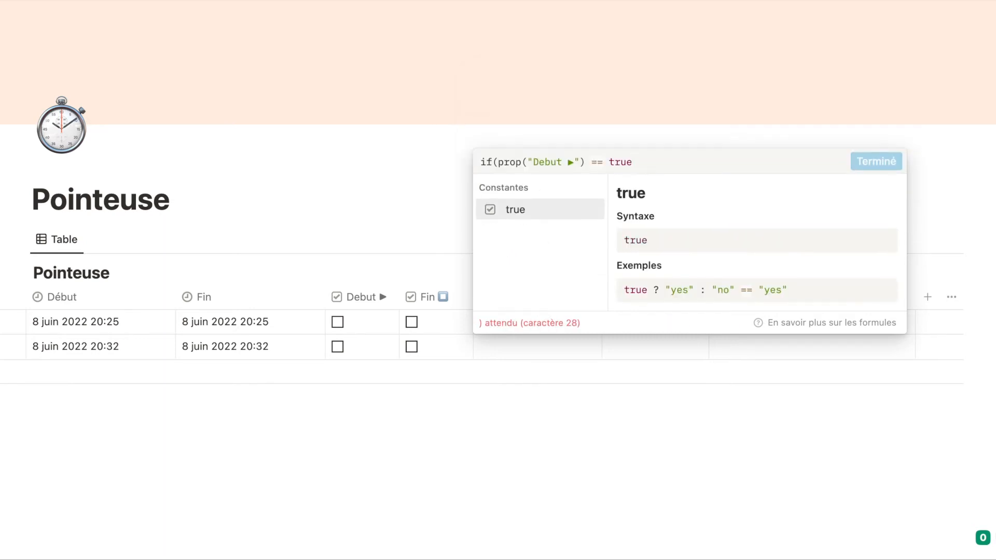
text(, )
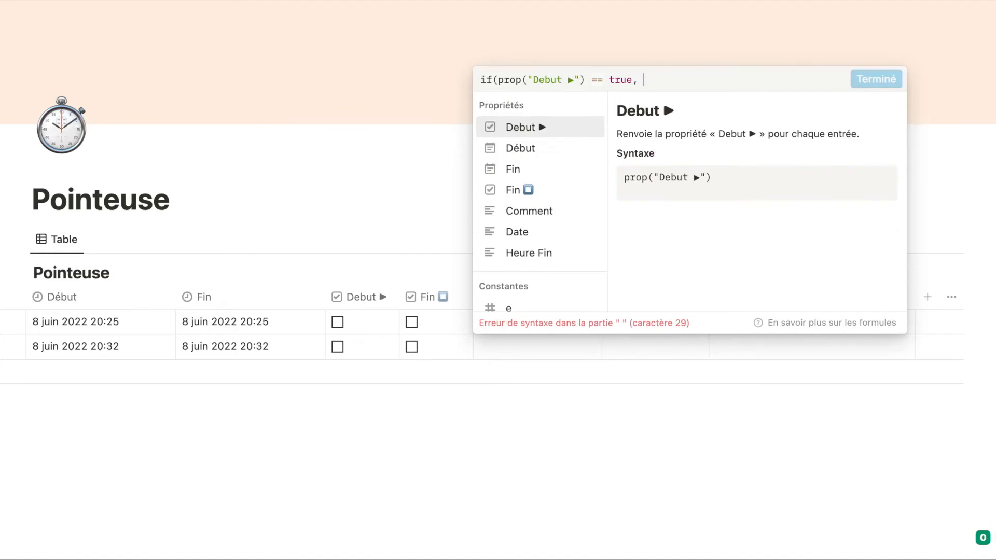
Continue the Heure début formula with the formatDate function, using the Début property as its date.
text(forma)
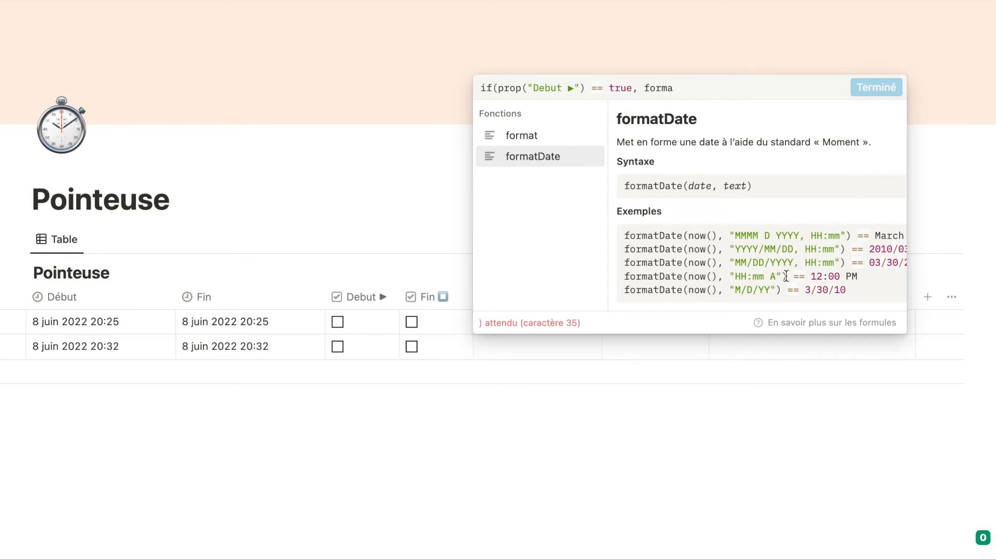
drag(785, 276, 725, 276)
click(695, 87)
click(551, 161)
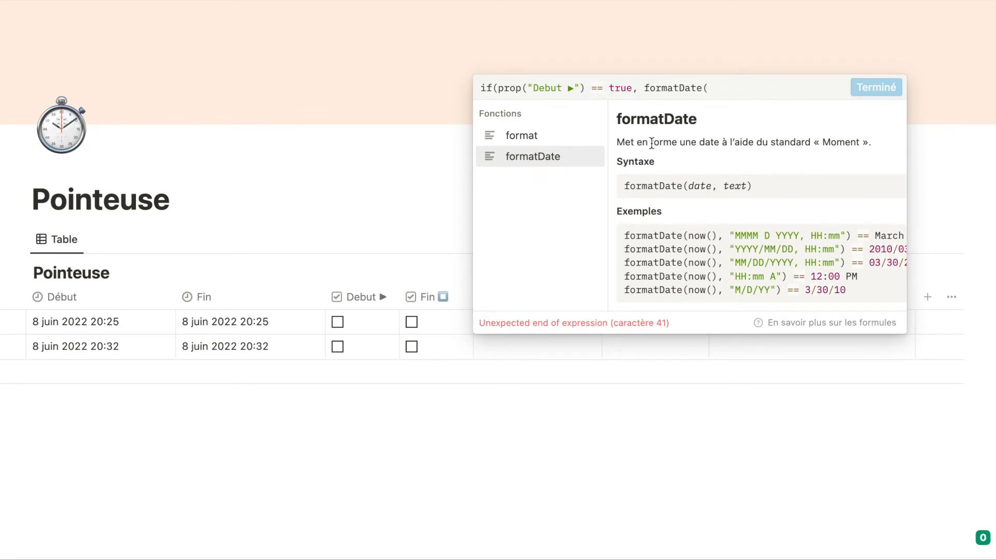
text(dé)
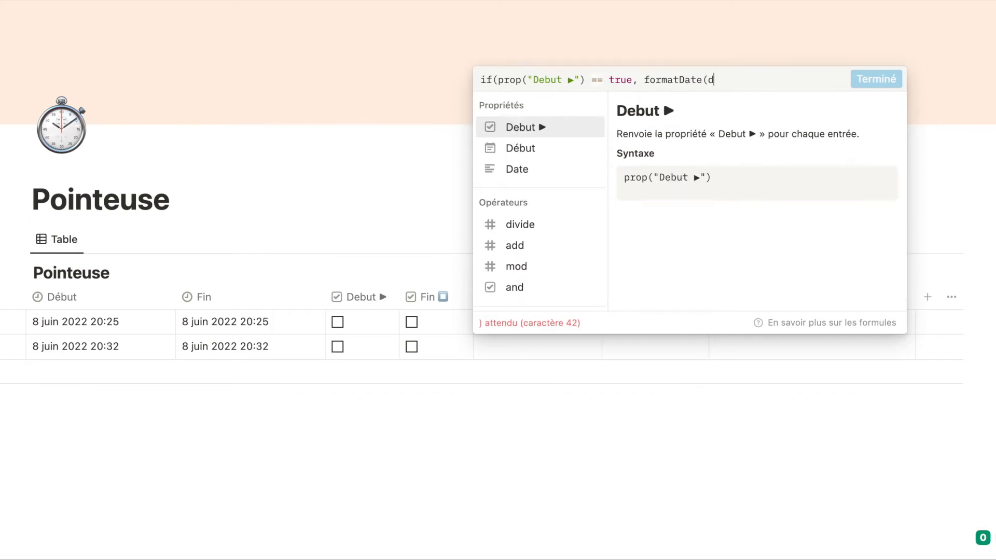
click(519, 149)
click(716, 80)
key(BackSpace)
key(BackSpace)
text())
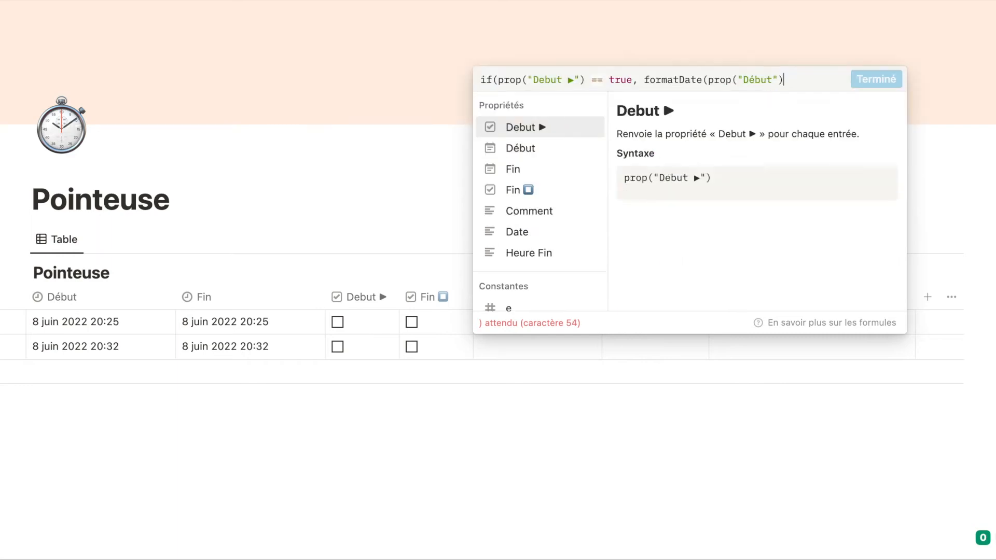
Complete the Heure début formula with the format "HH:MM A" and an empty "" alternative, save it, and test the first entry's start checkbox.
text(,"HH:MM A"),)
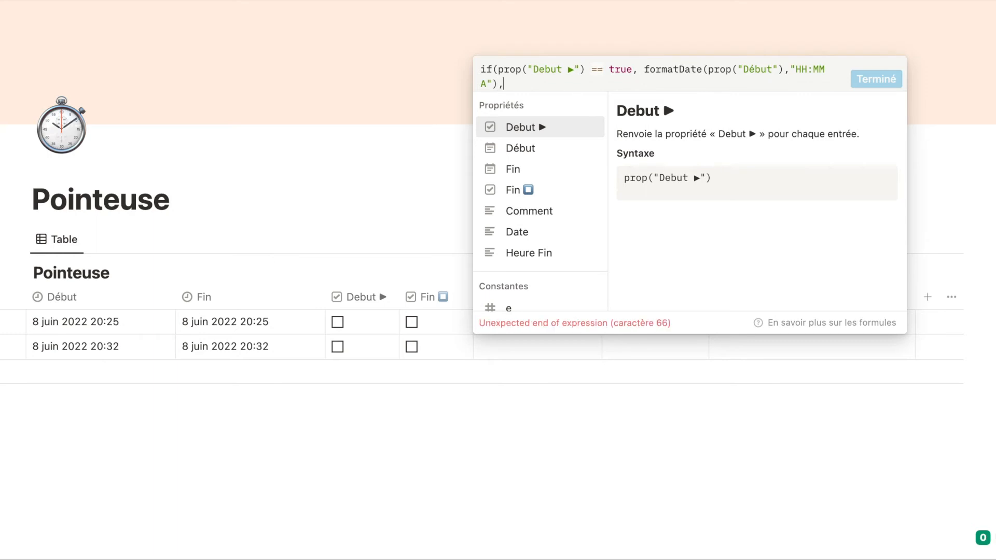
text(""))
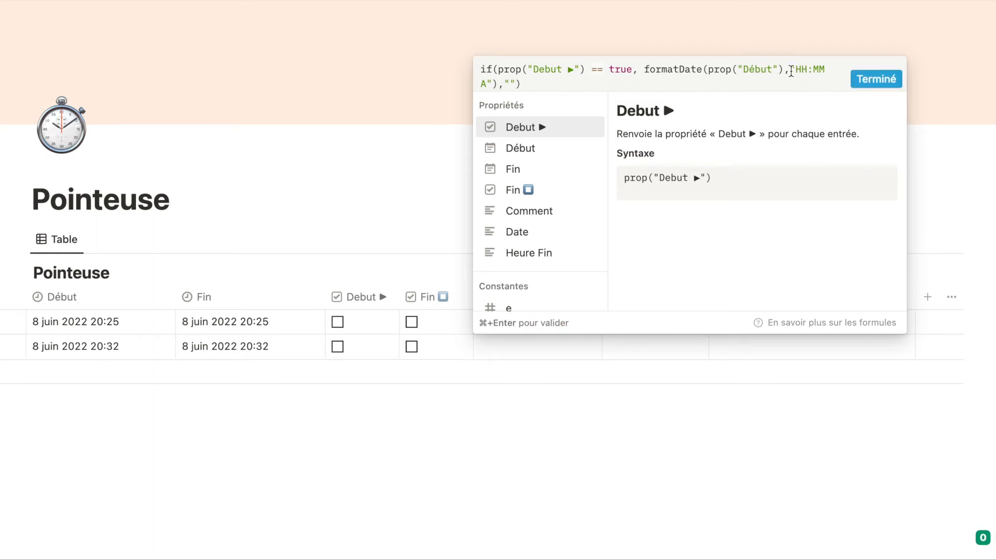
click(875, 83)
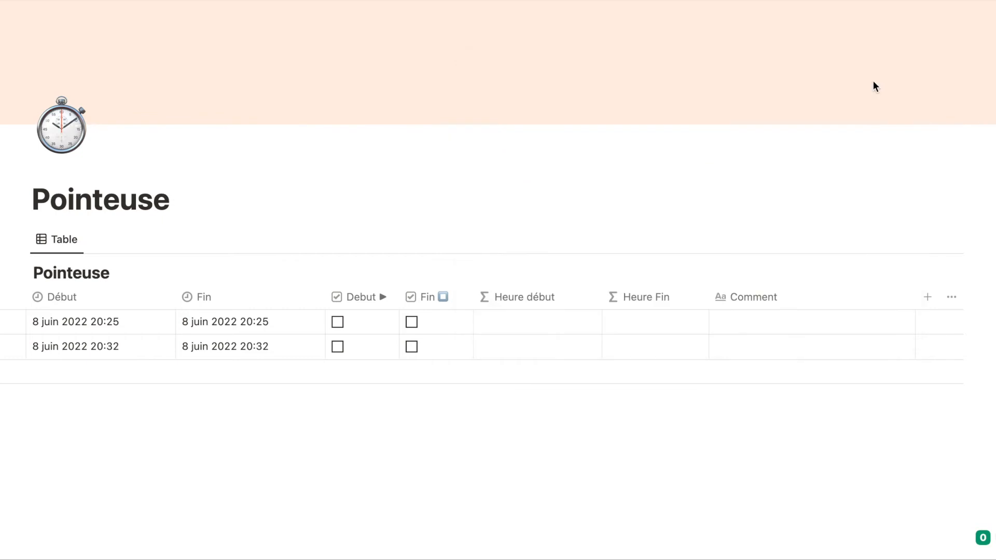
click(337, 322)
click(340, 319)
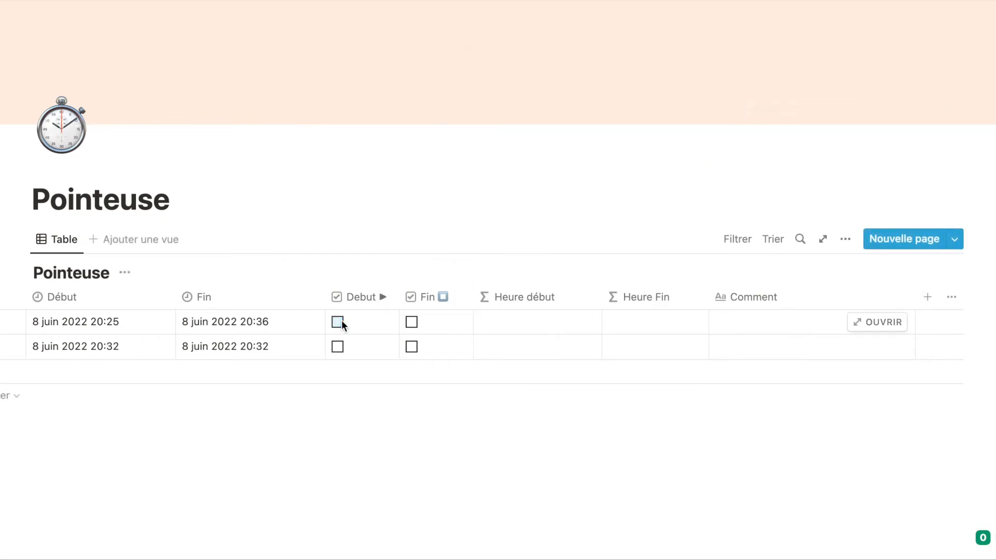
Begin the Heure Fin formula with if(prop("Fin ⏹") == true, based on the end checkbox, followed by the formatDate function.
click(643, 322)
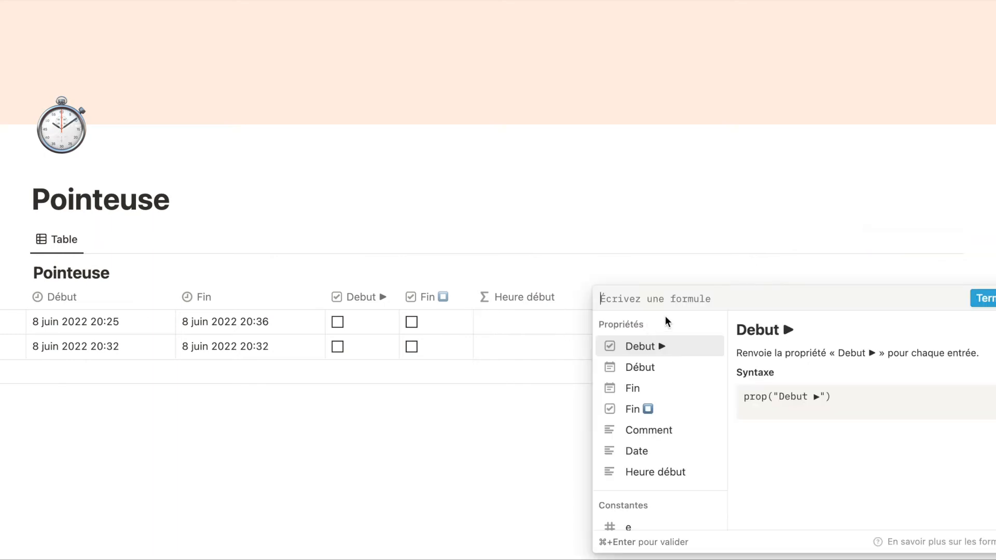
text(if()
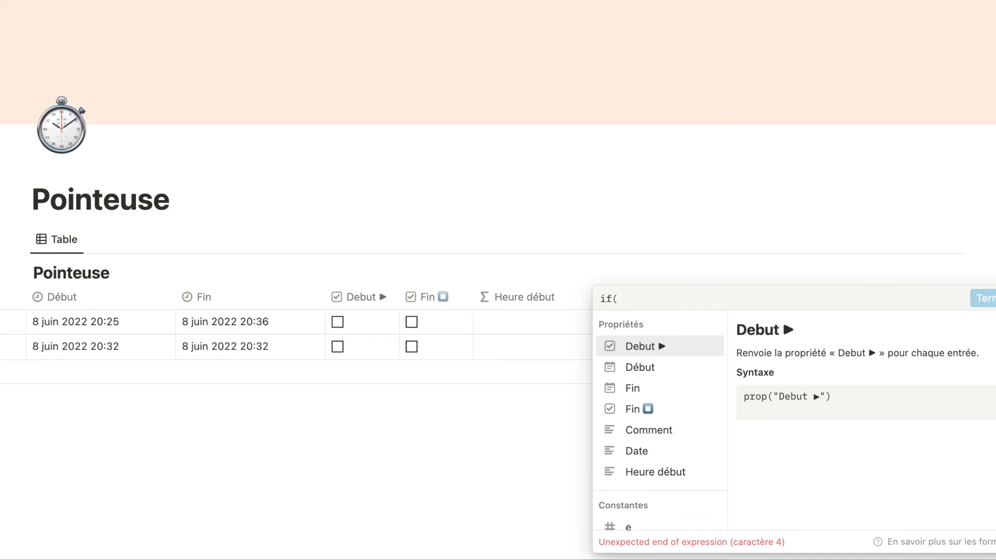
click(634, 409)
text(== tru)
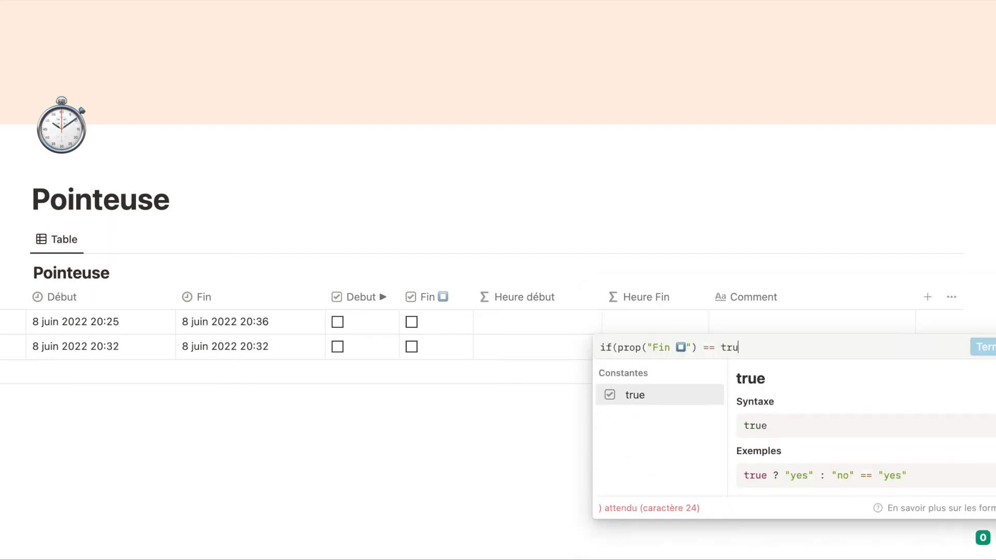
text(e, format)
click(656, 383)
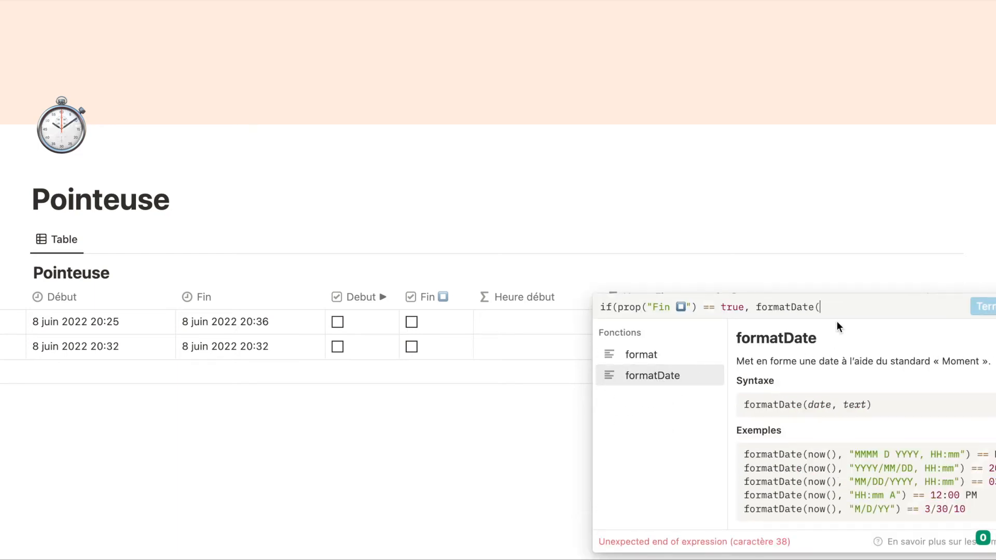
Complete the Heure Fin formula with prop("Fin"), the format "HH:mm A" and an empty "" alternative, and save it.
text(F)
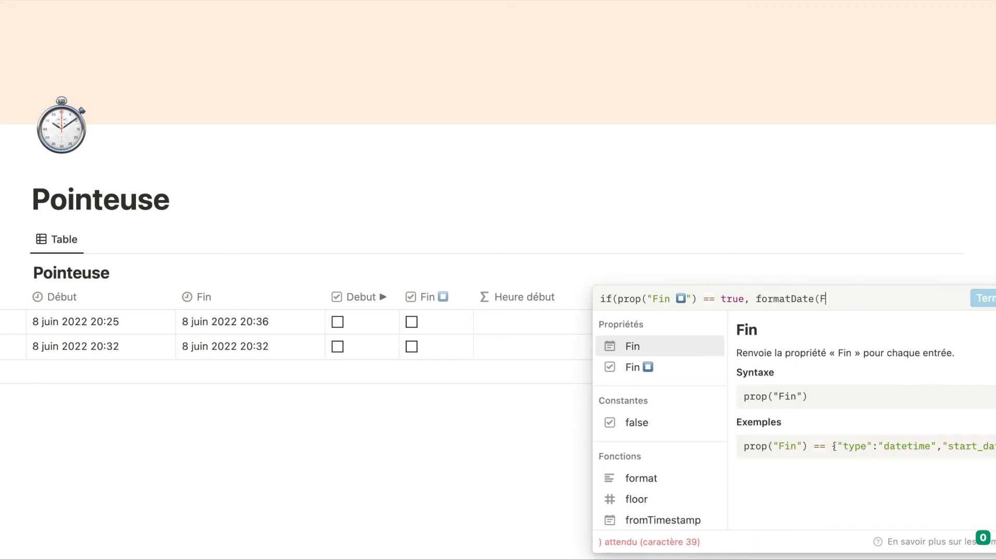
click(685, 350)
text(, "")
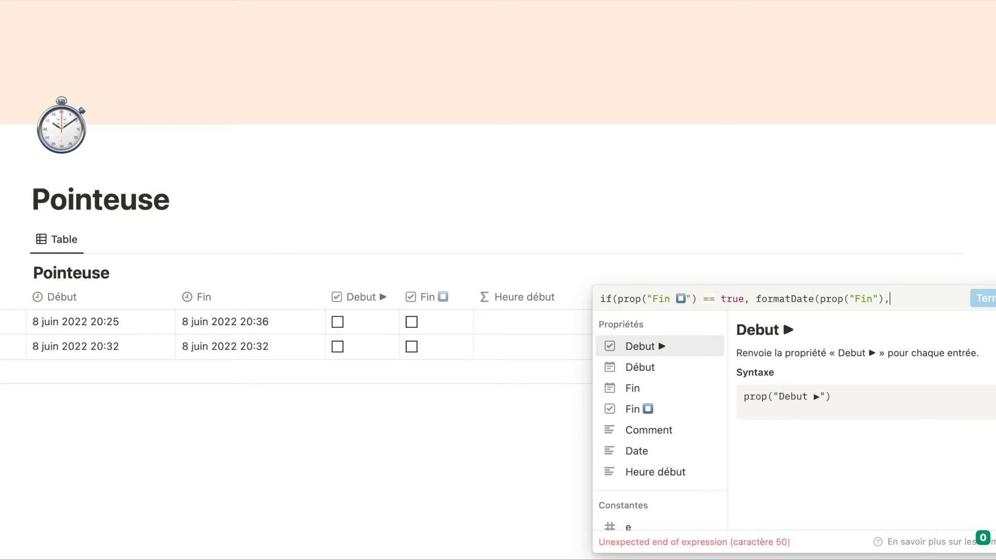
text(HH;)
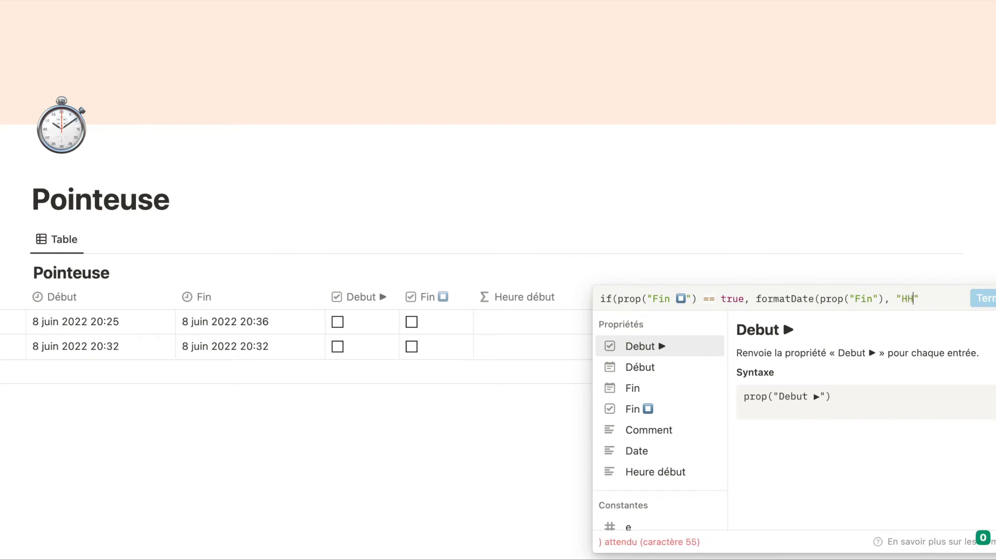
text(:mm A)
text(), )
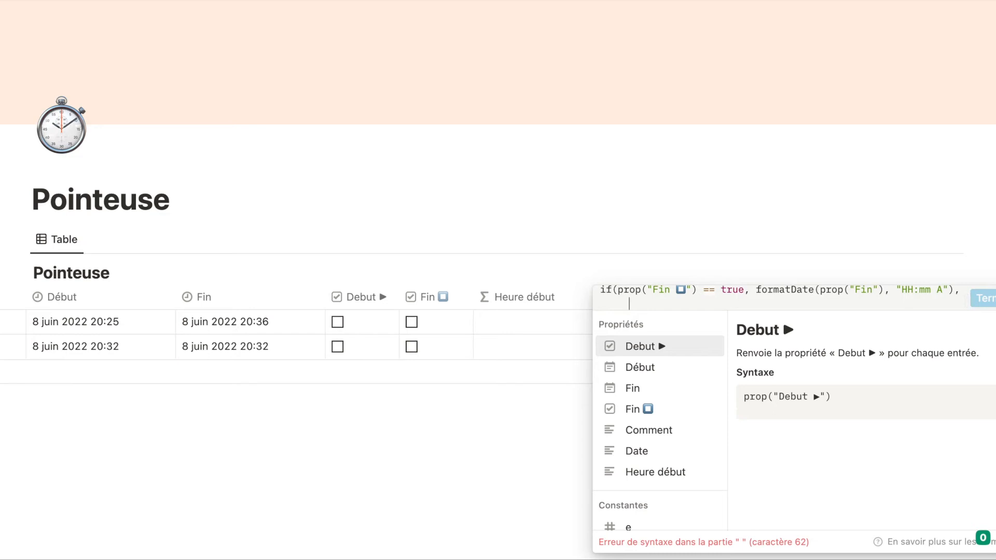
text(""))
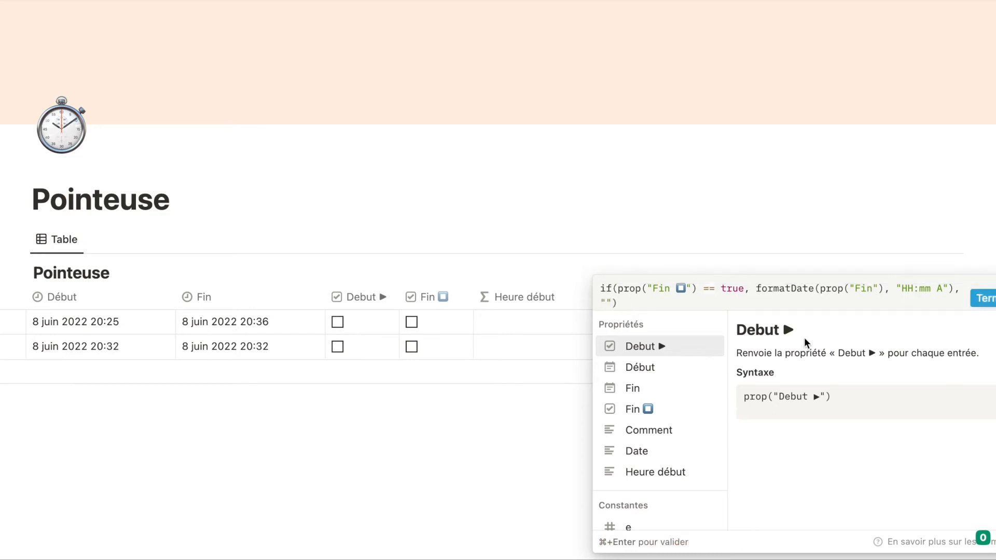
click(982, 298)
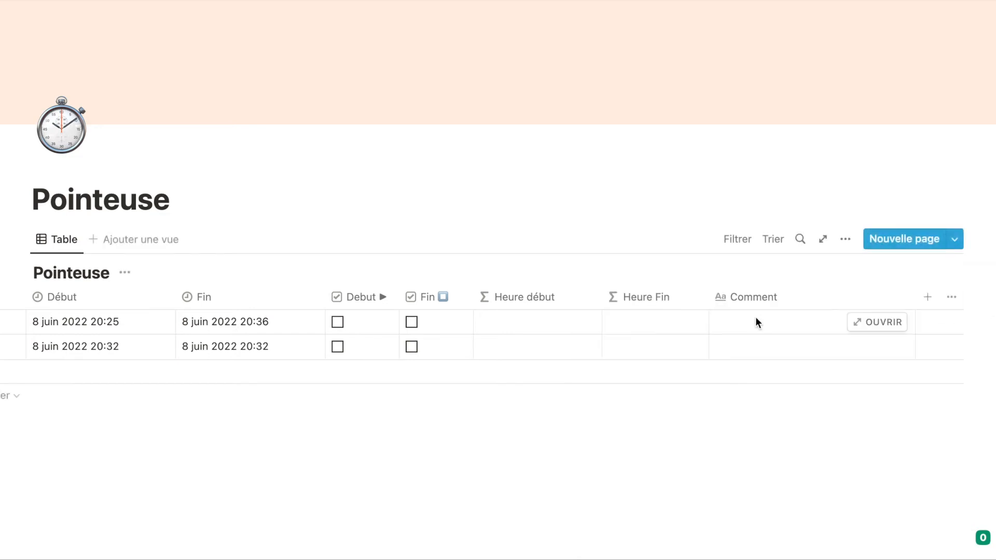
Test the hour formulas by ticking the start and end checkboxes of the first entry.
click(411, 322)
click(410, 322)
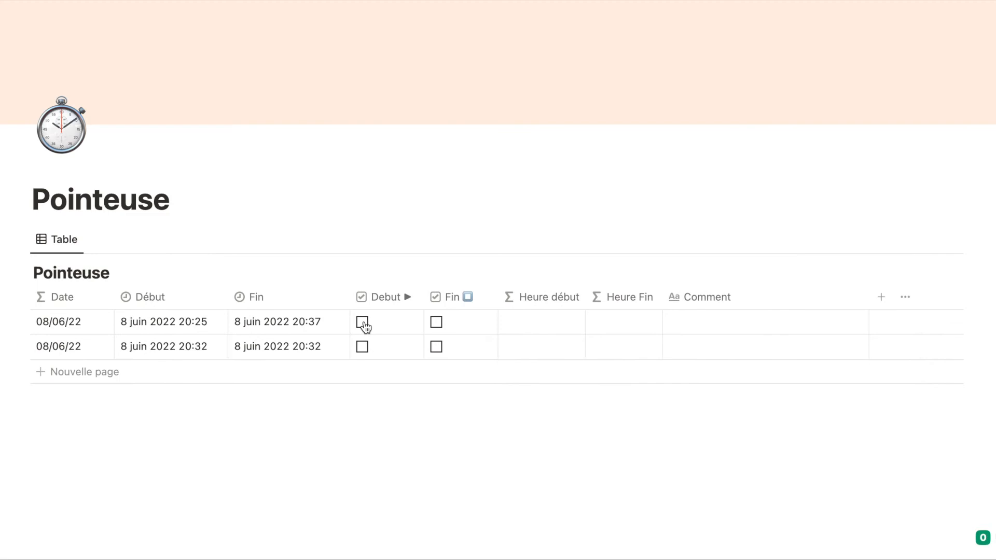
click(363, 323)
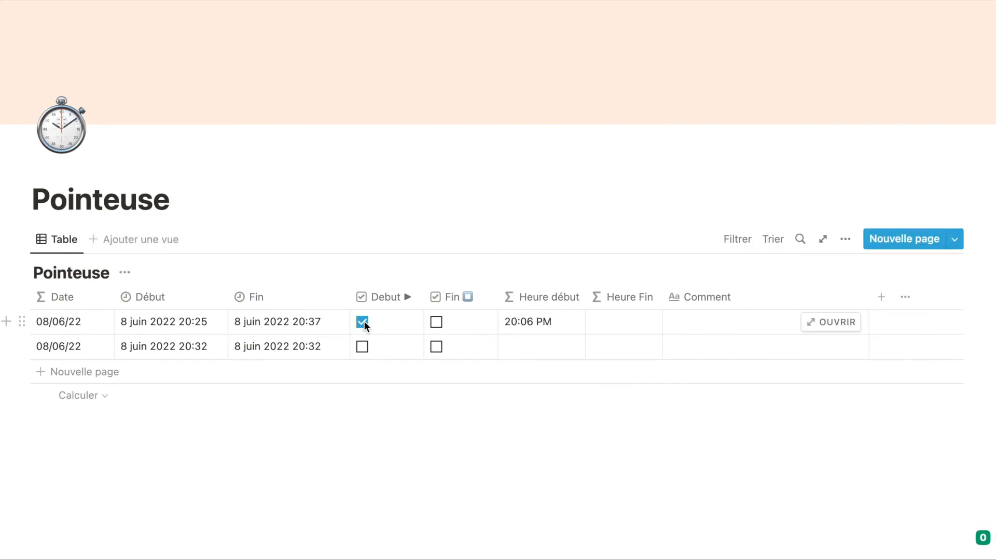
click(436, 322)
Add a property named "# heures" with the Formula (Formule) type and place its column before Comment.
click(881, 295)
text(#)
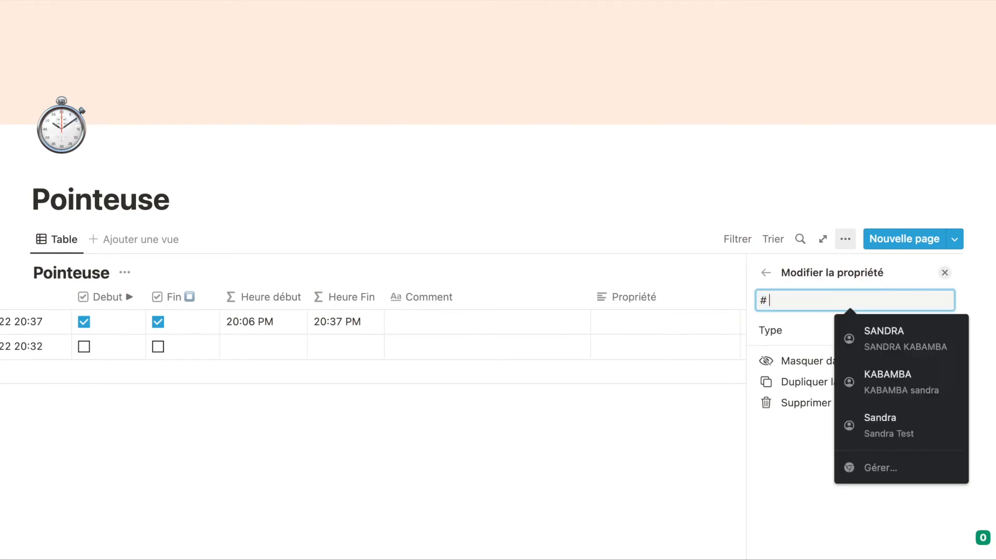
text( heures)
key(BackSpace)
text(es)
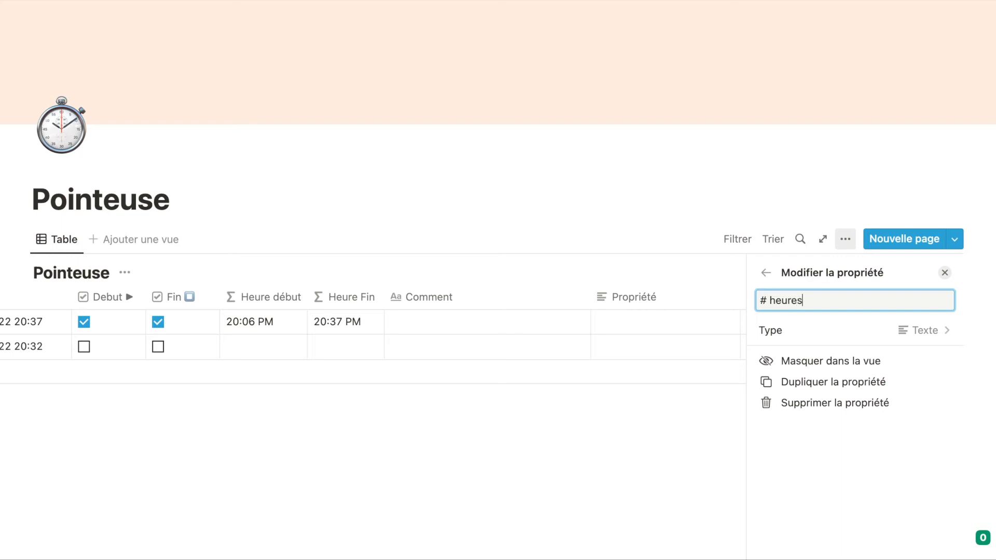
click(941, 335)
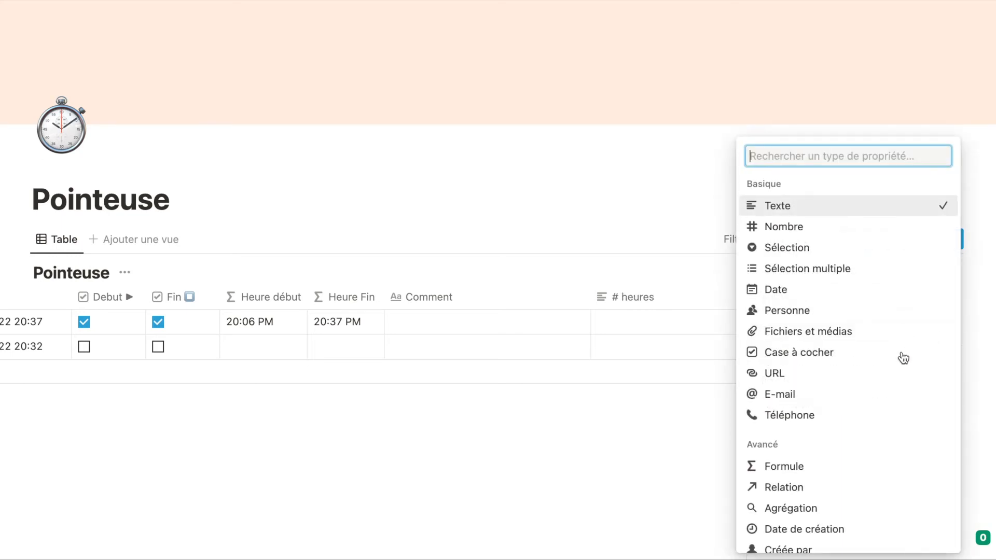
click(842, 475)
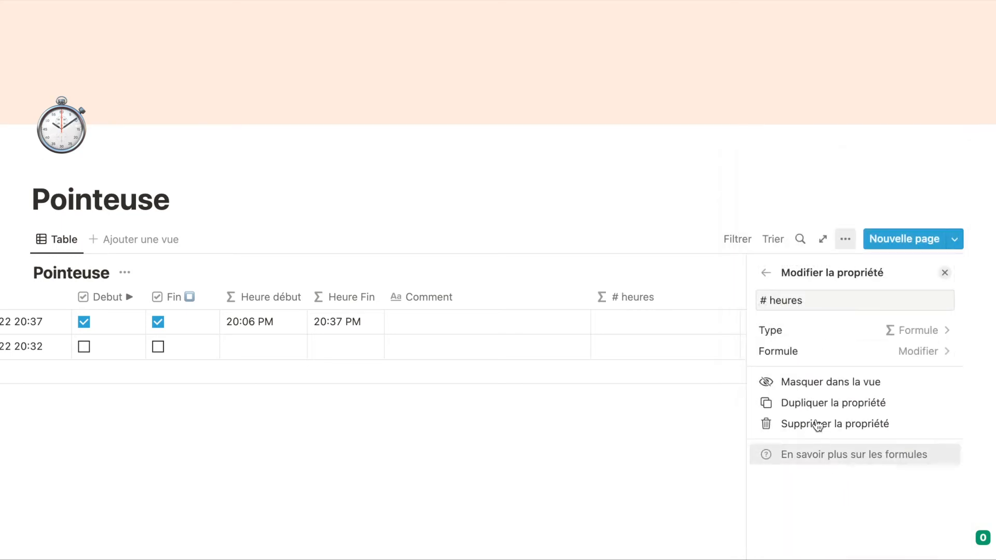
click(944, 273)
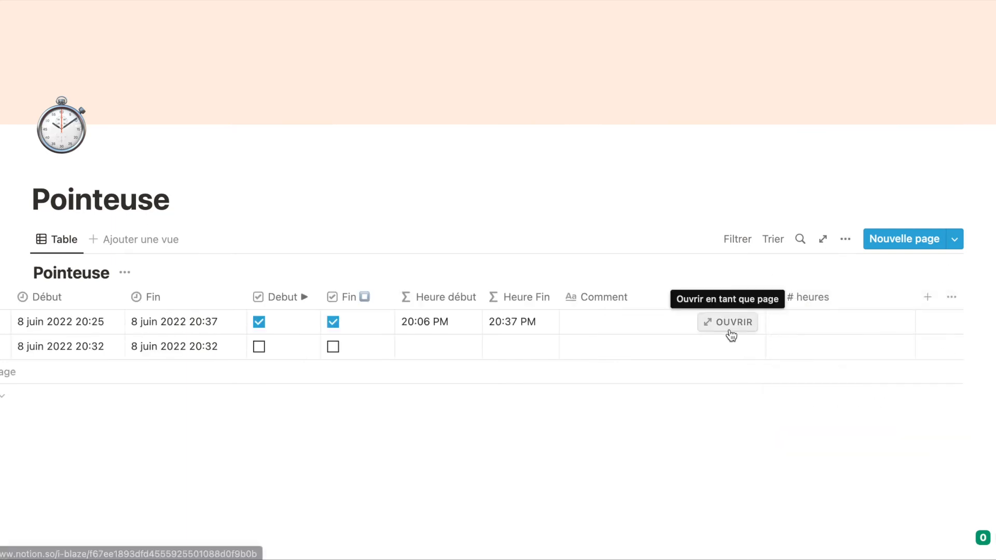
drag(811, 304, 665, 304)
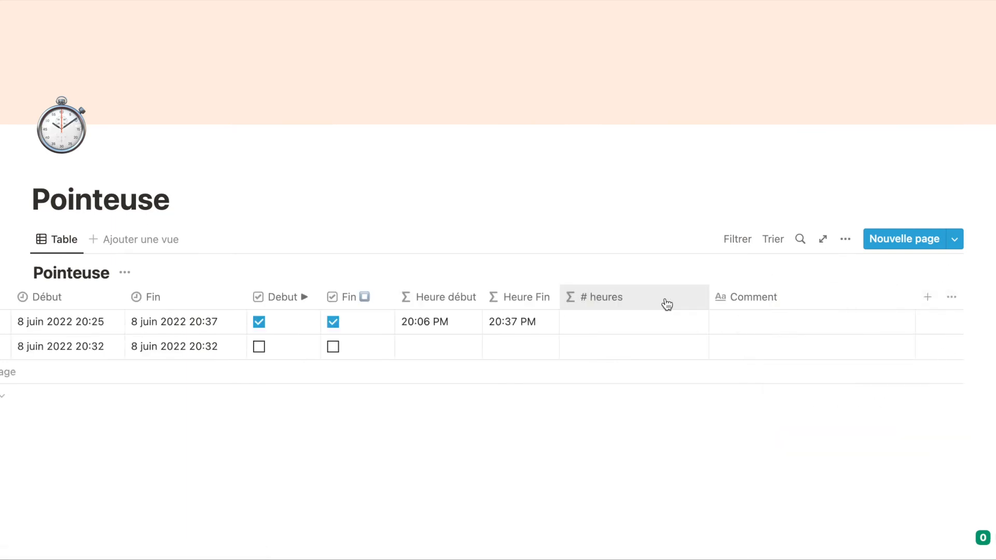
Begin the # heures formula with the dateBetween function after checking its example for the "hours" unit.
click(642, 323)
text(d)
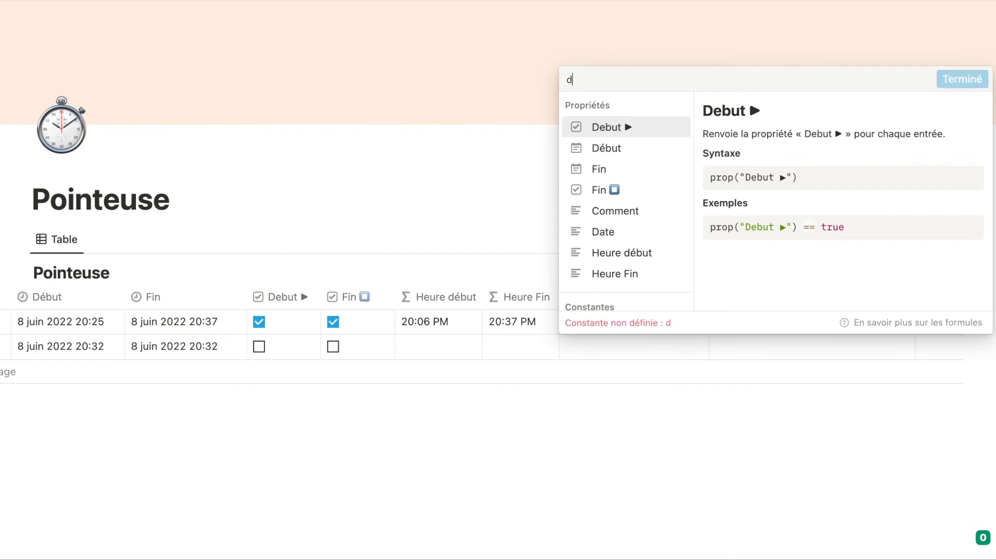
text(ate)
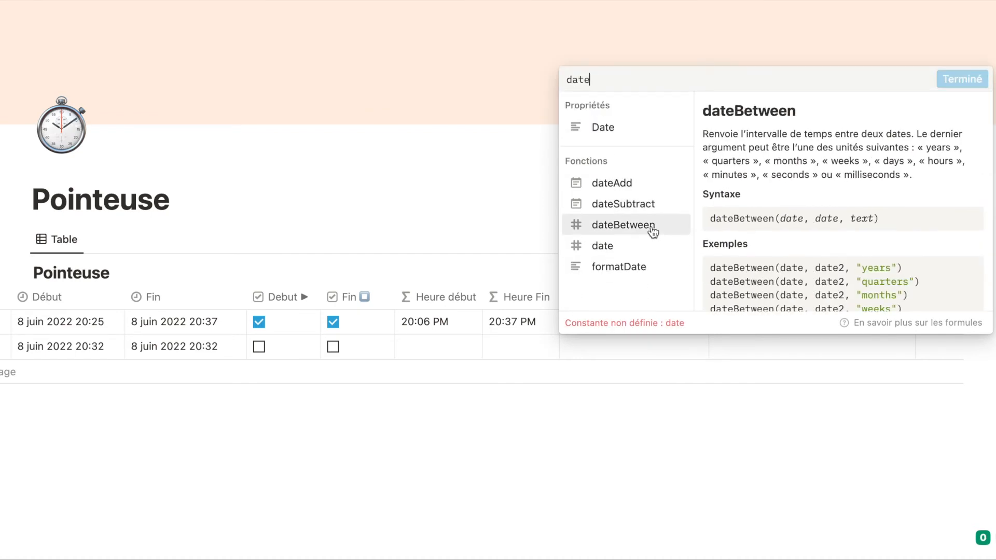
scroll(738, 264, down, 3)
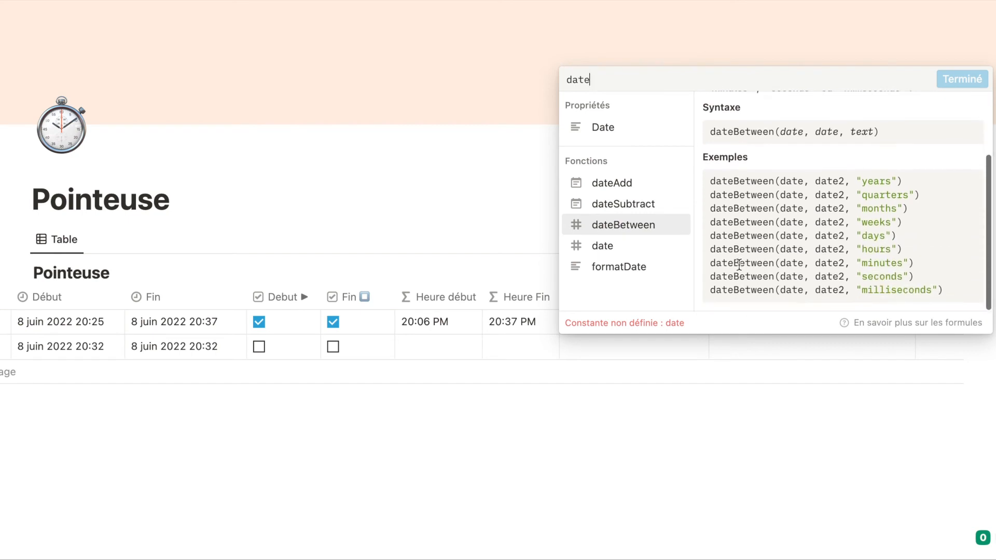
drag(710, 251, 908, 251)
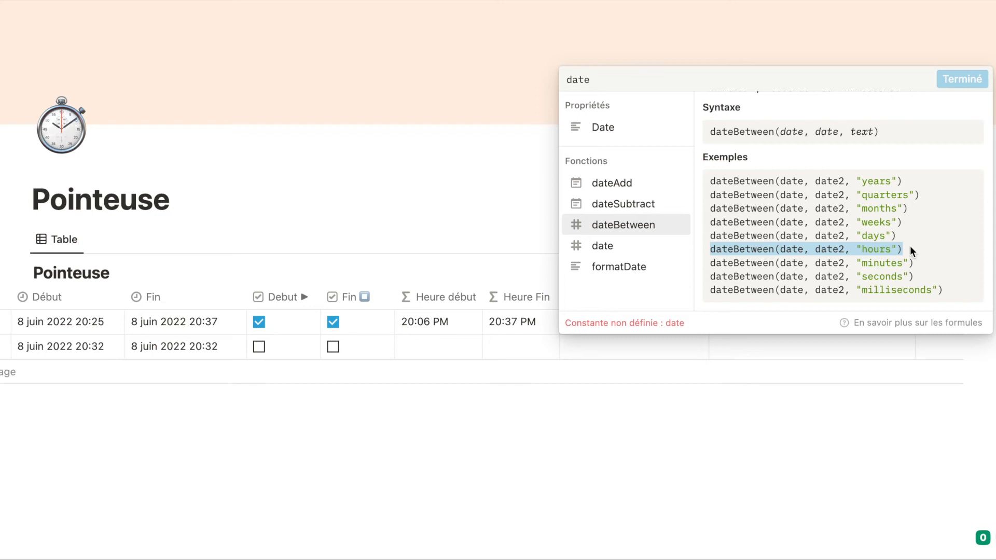
click(615, 234)
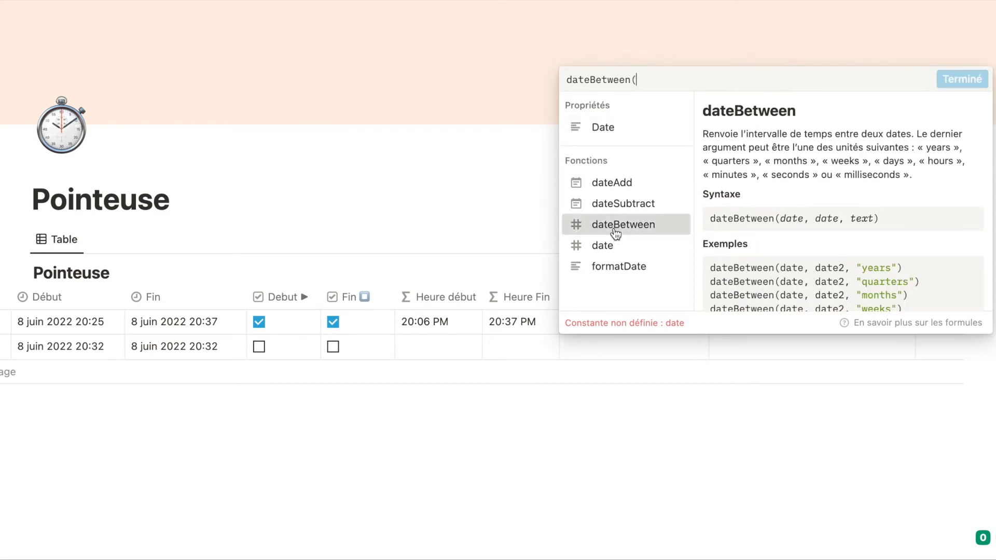
Set the Début property as the first date of the dateBetween function.
text(de)
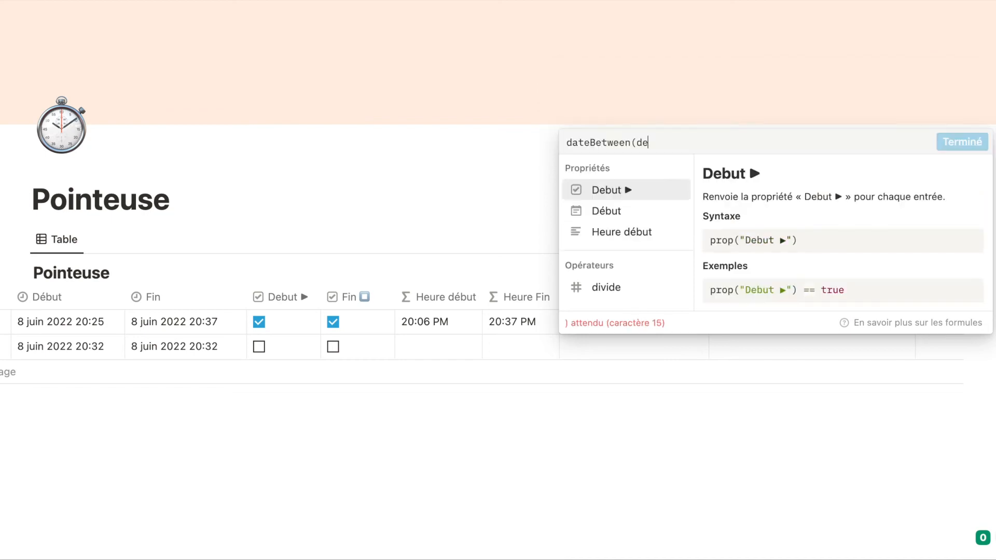
click(622, 209)
drag(648, 142, 638, 142)
key(BackSpace)
click(710, 102)
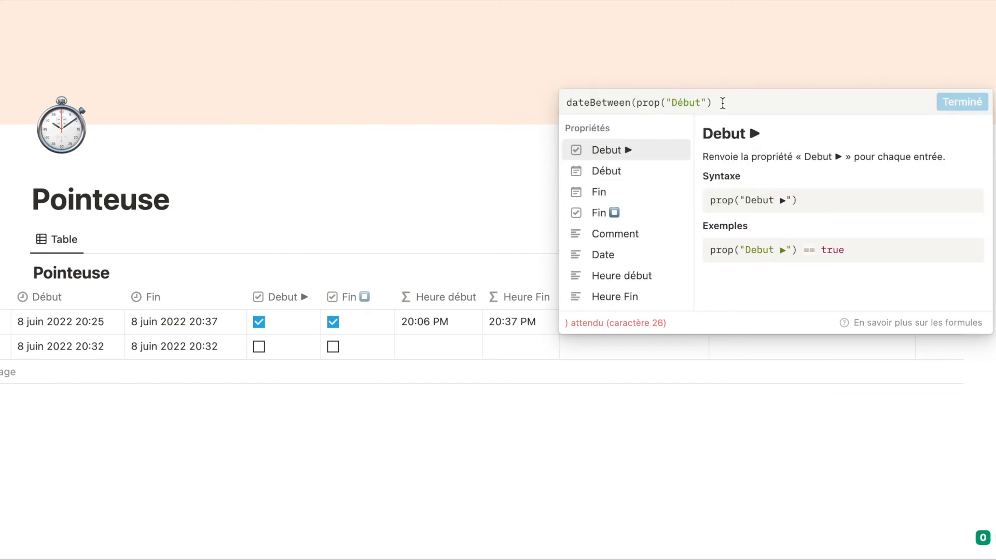
text(,)
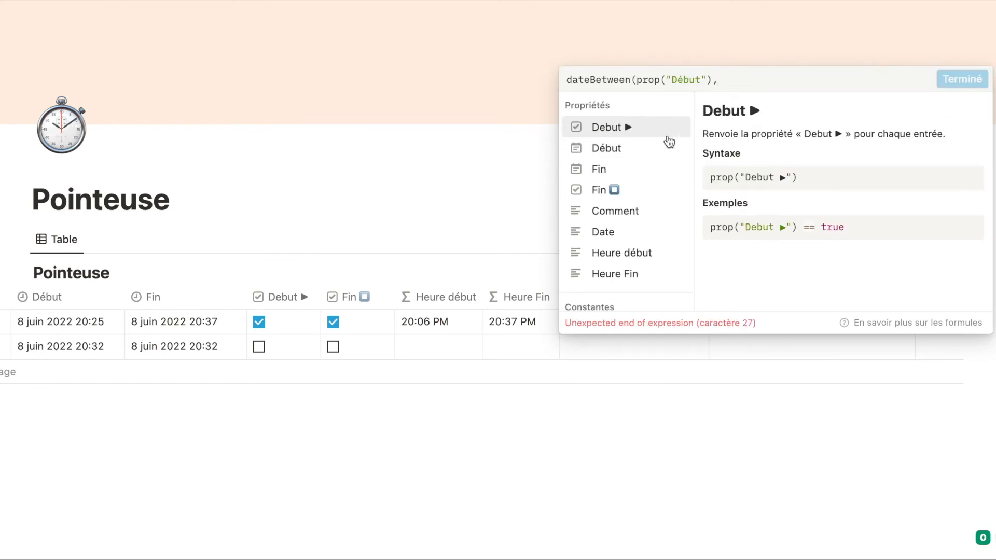
Complete the dateBetween formula with Fin as the second date and "hours" as the unit, and narrow the # heures column.
click(649, 172)
text(, '')
key(BackSpace)
key(BackSpace)
text("), "hours")
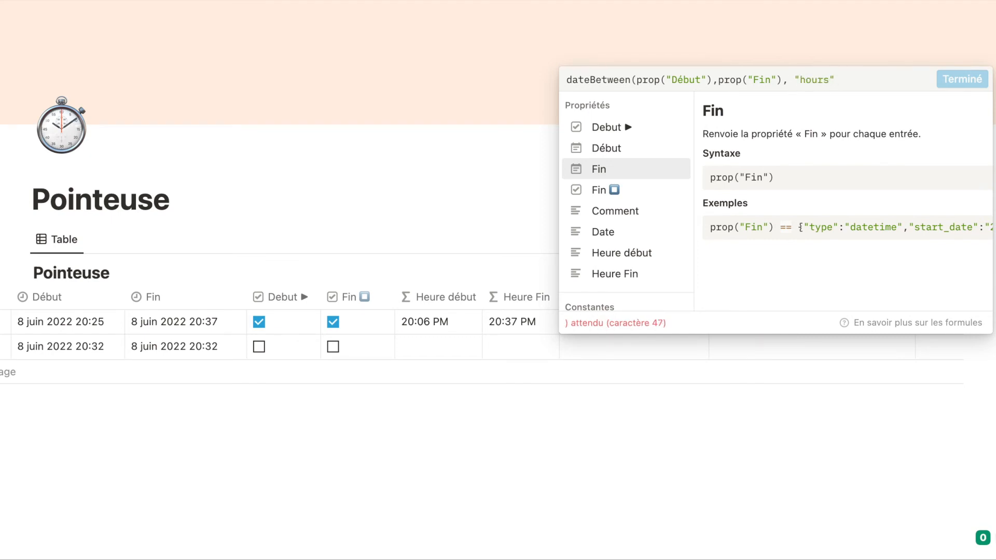
text())
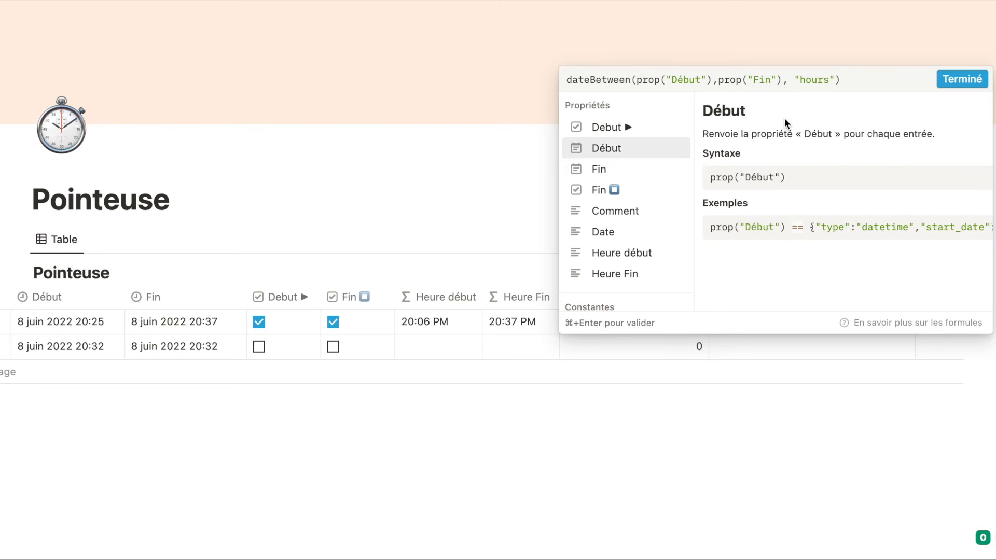
click(950, 89)
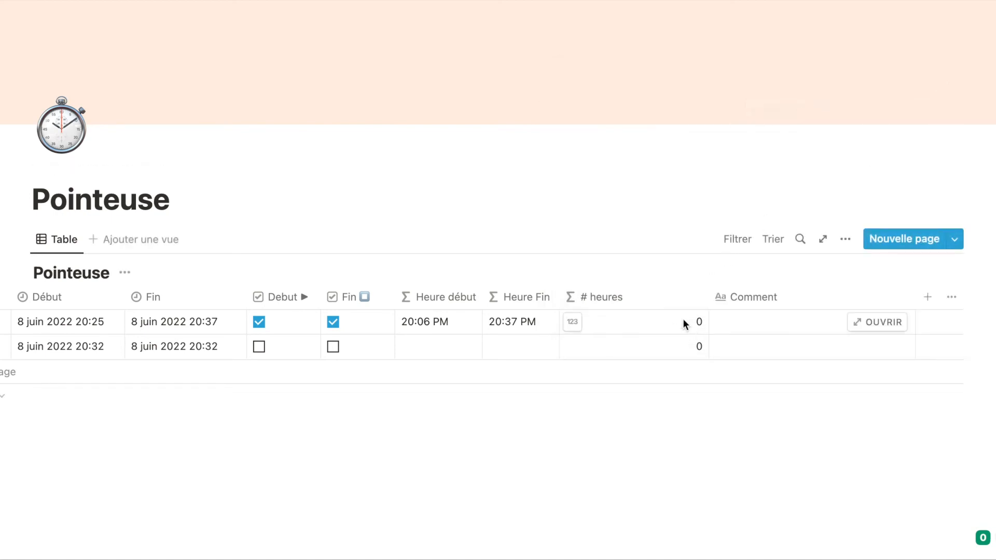
drag(709, 297, 631, 288)
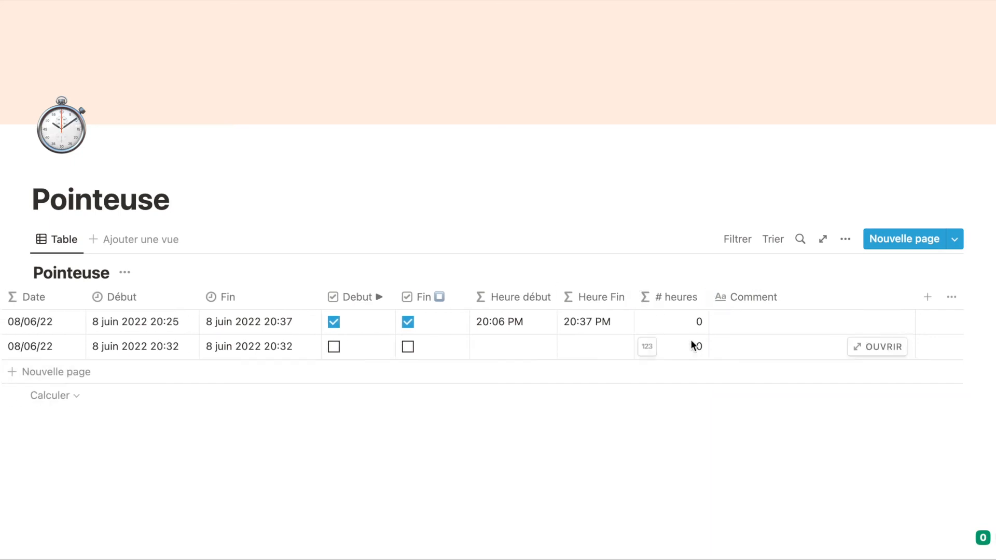
Change the unit in the # heures formula to "minutes" to test the time difference.
click(686, 321)
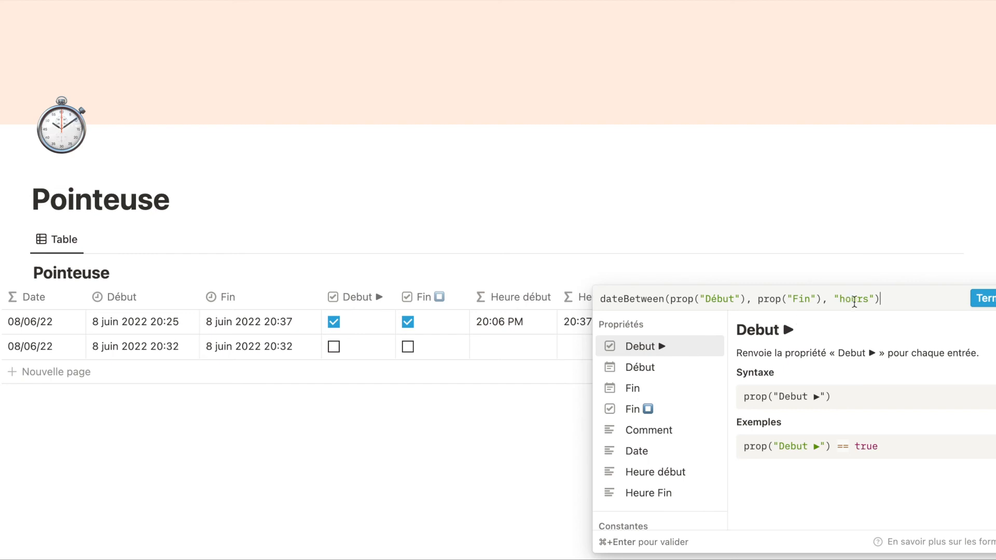
drag(868, 300, 840, 300)
text(minutes)
click(982, 298)
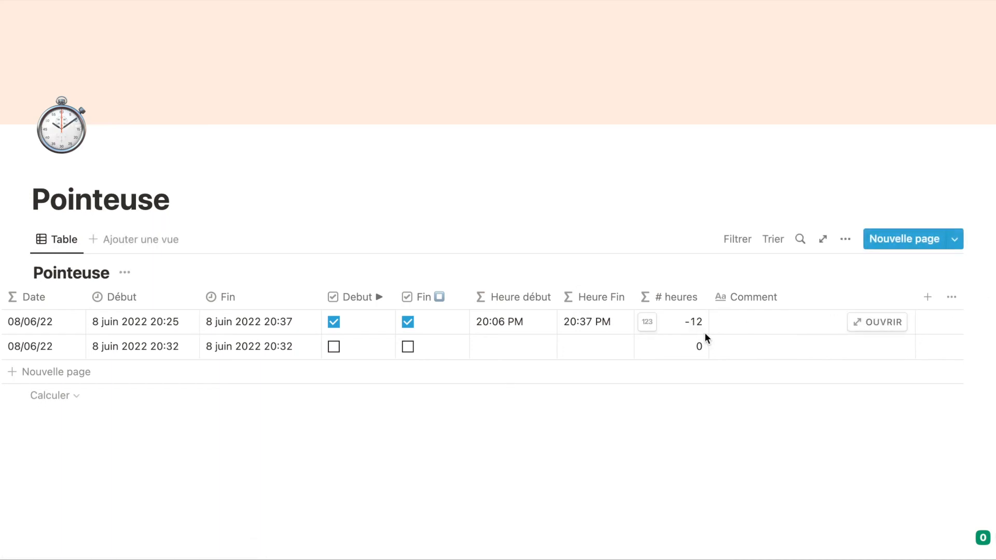
click(696, 321)
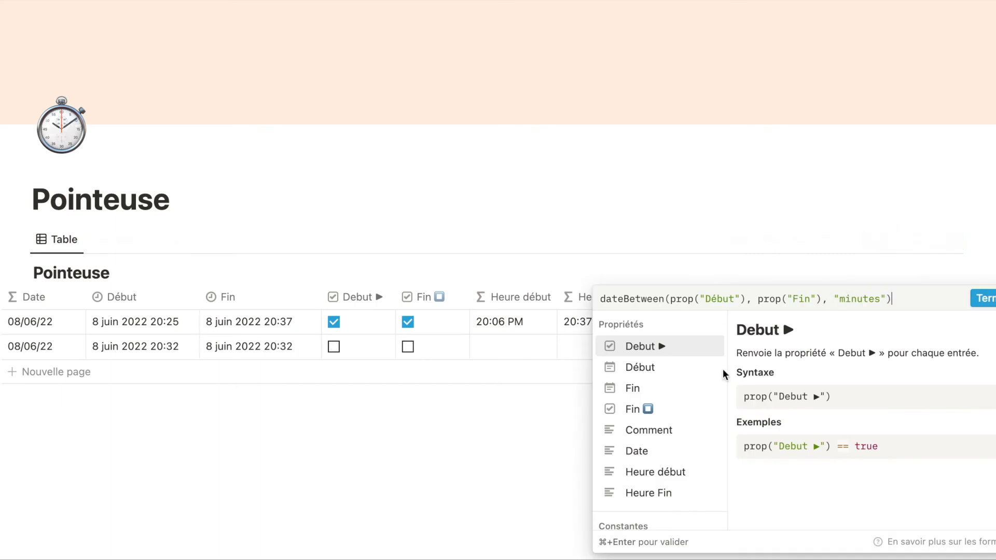
click(530, 406)
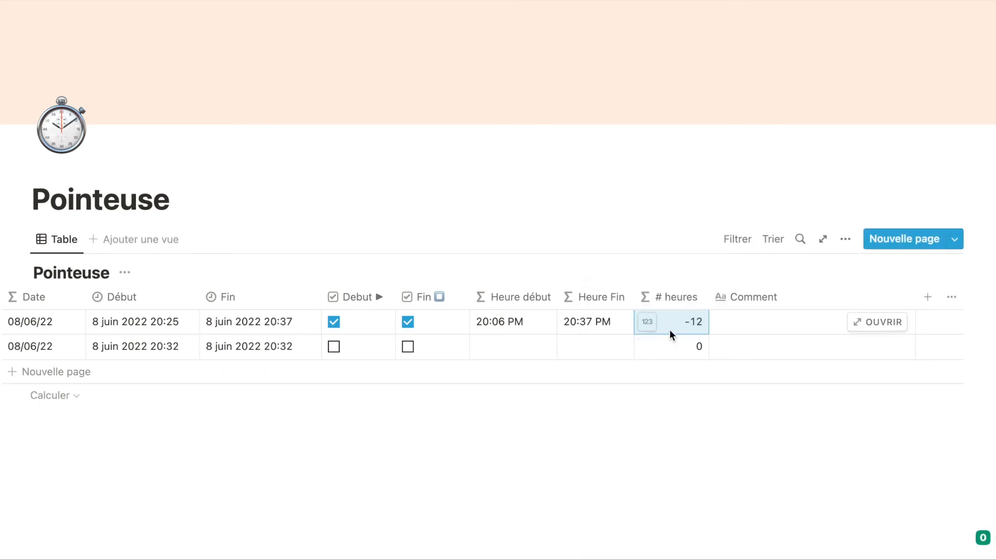
Swap the dates in the # heures formula so that Fin comes first and Début second.
click(669, 330)
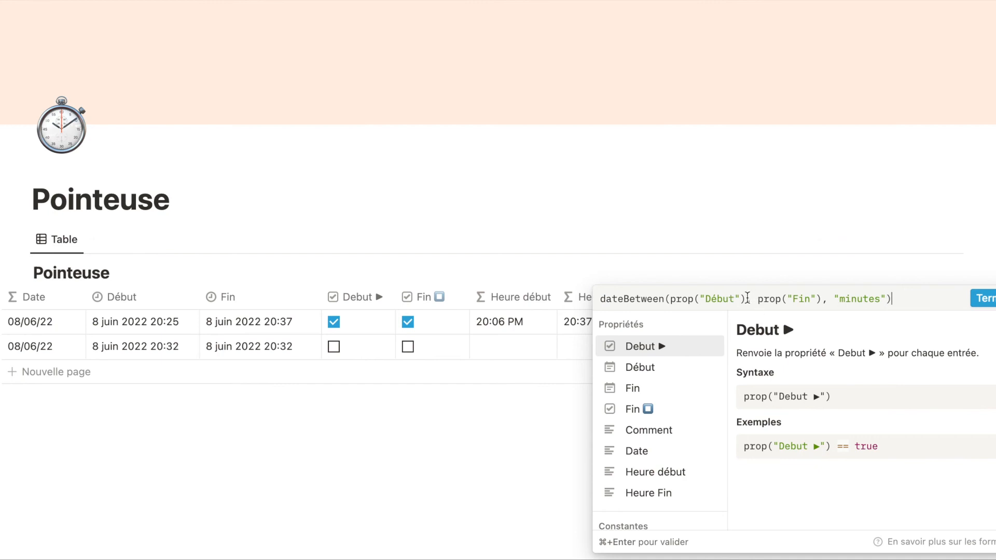
drag(729, 301, 671, 303)
key(BackSpace)
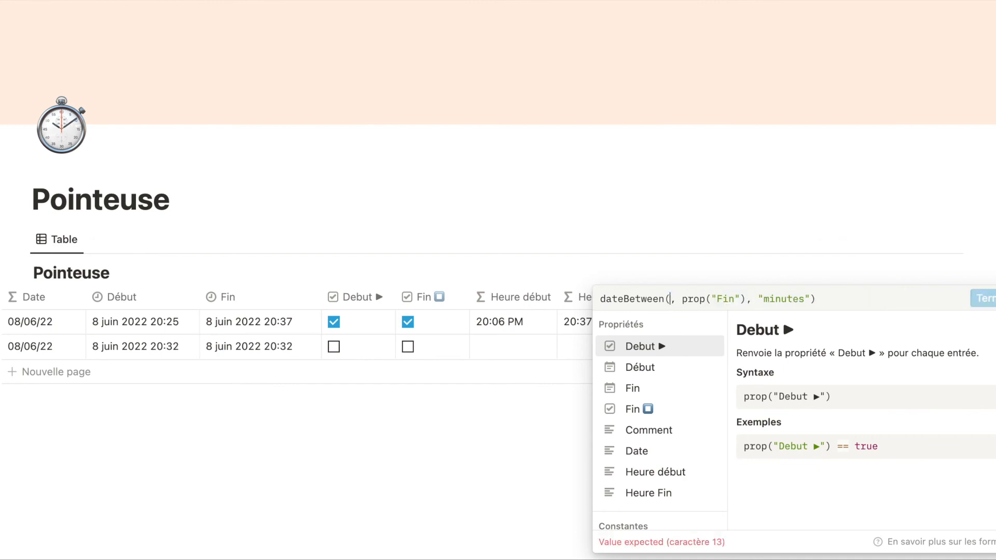
click(654, 391)
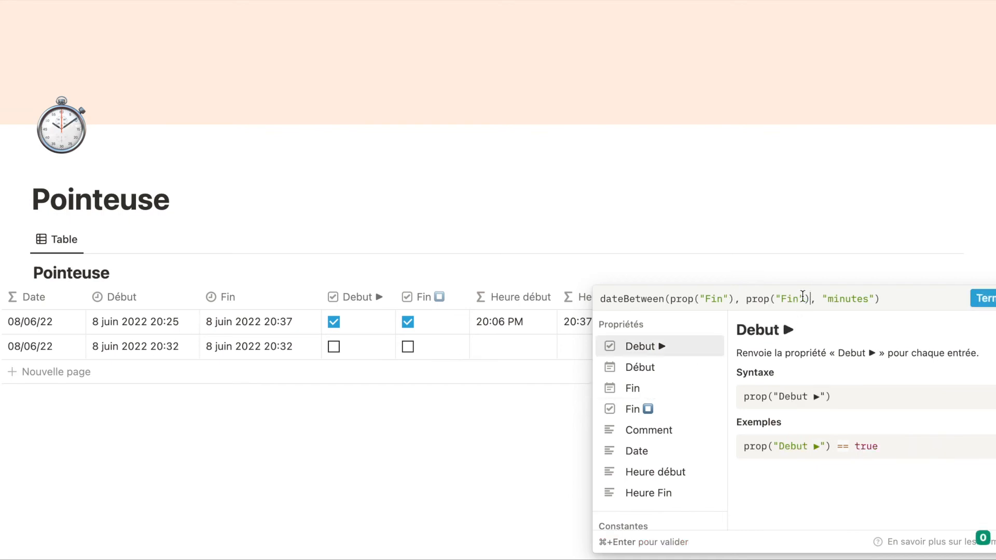
drag(803, 296, 750, 295)
key(BackSpace)
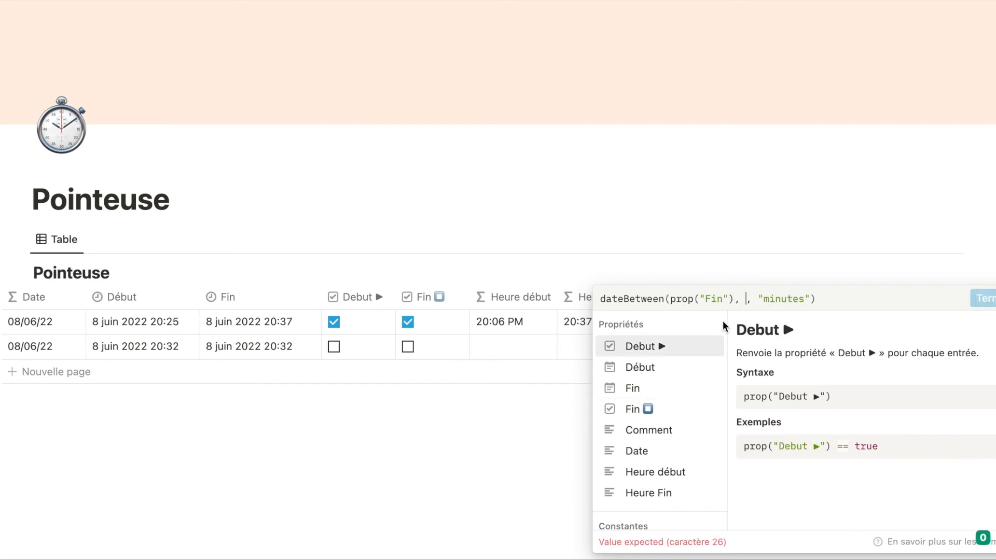
click(679, 370)
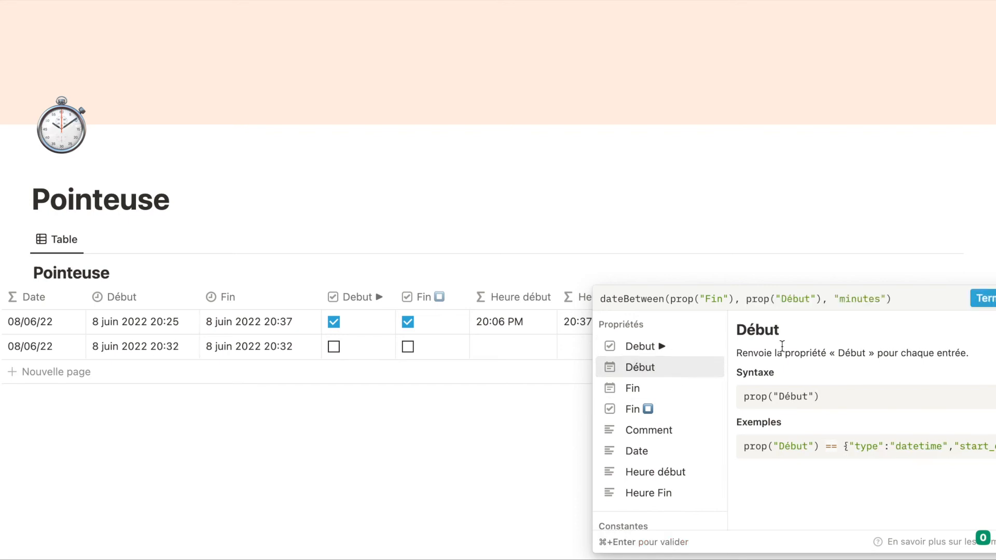
click(984, 298)
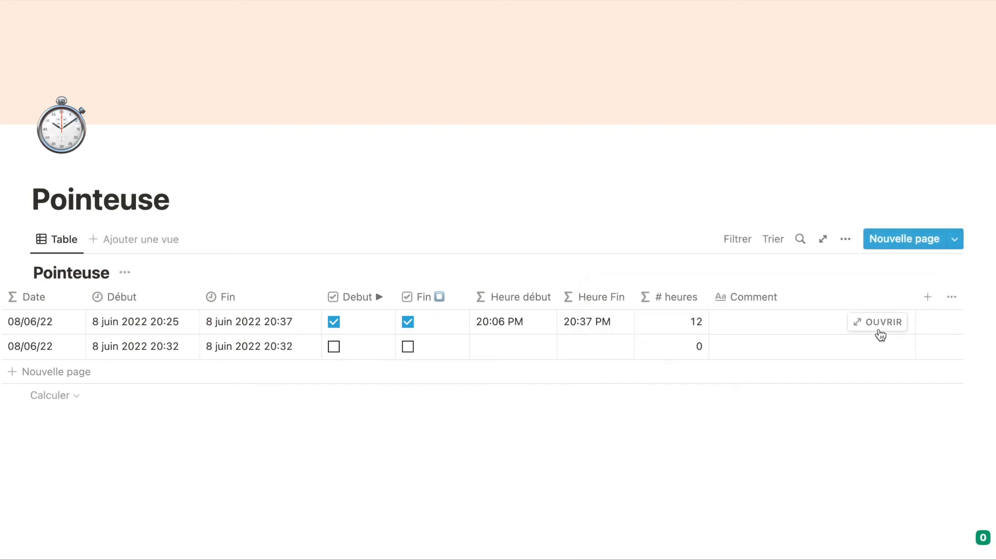
Total the # heures column with Somme and set the unit of its formula back to "hours".
click(698, 395)
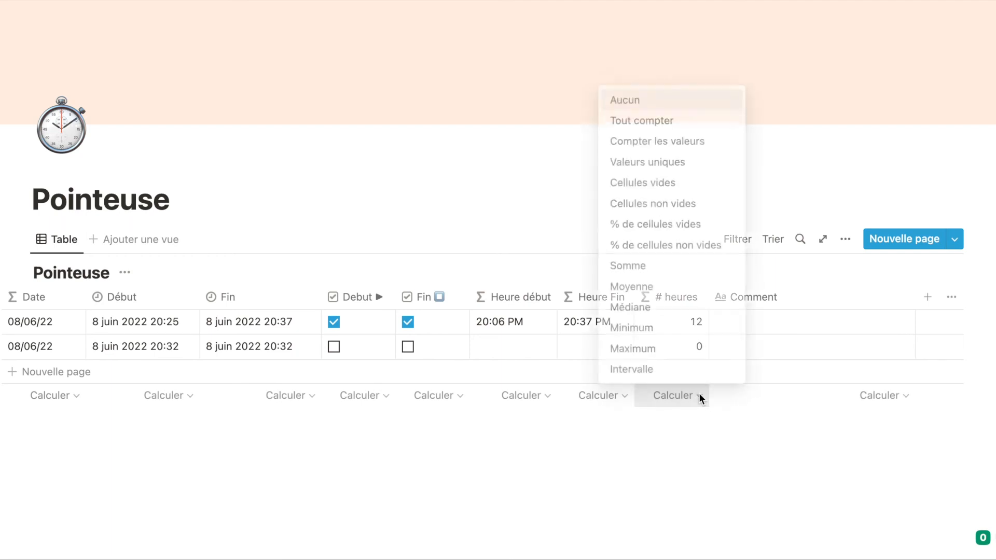
click(683, 268)
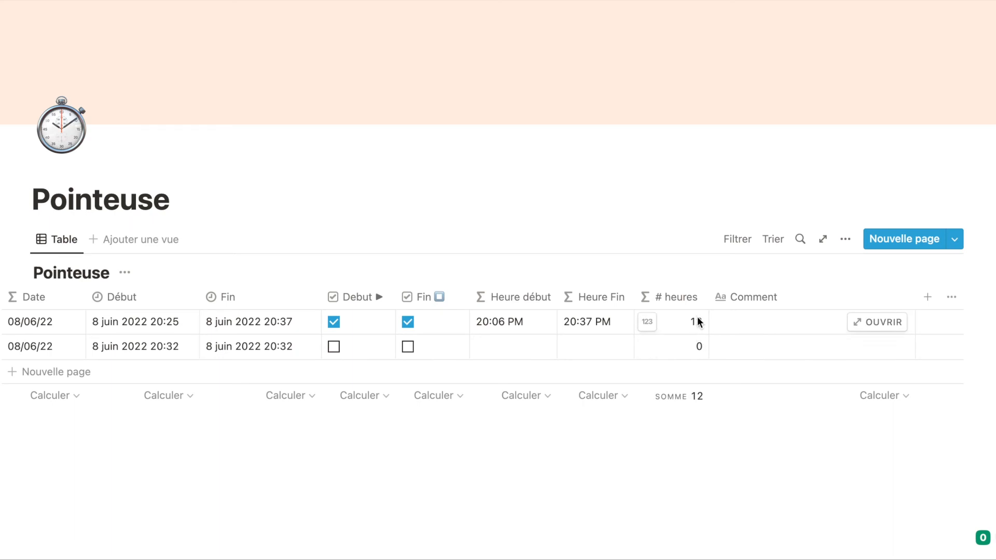
click(698, 321)
drag(881, 299, 851, 300)
text(ho)
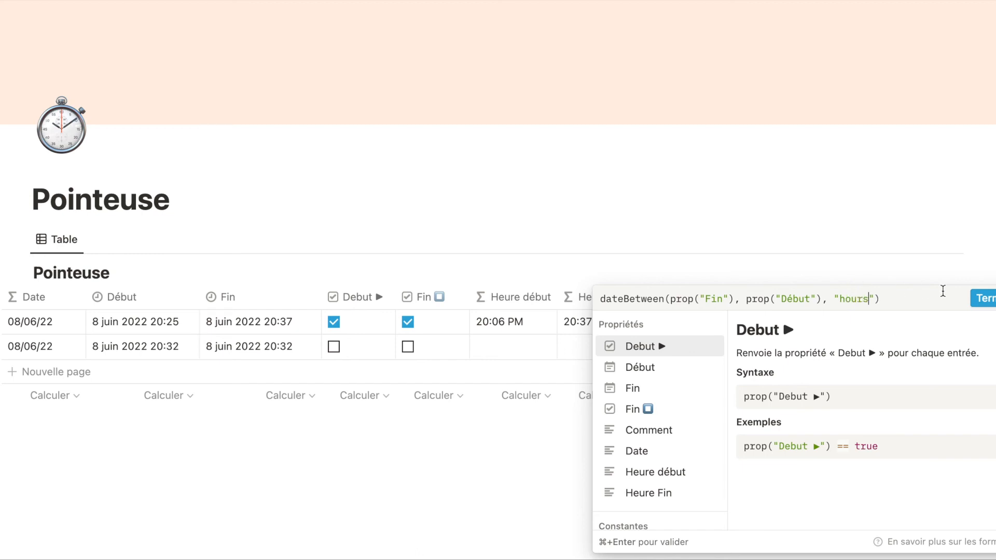
click(986, 298)
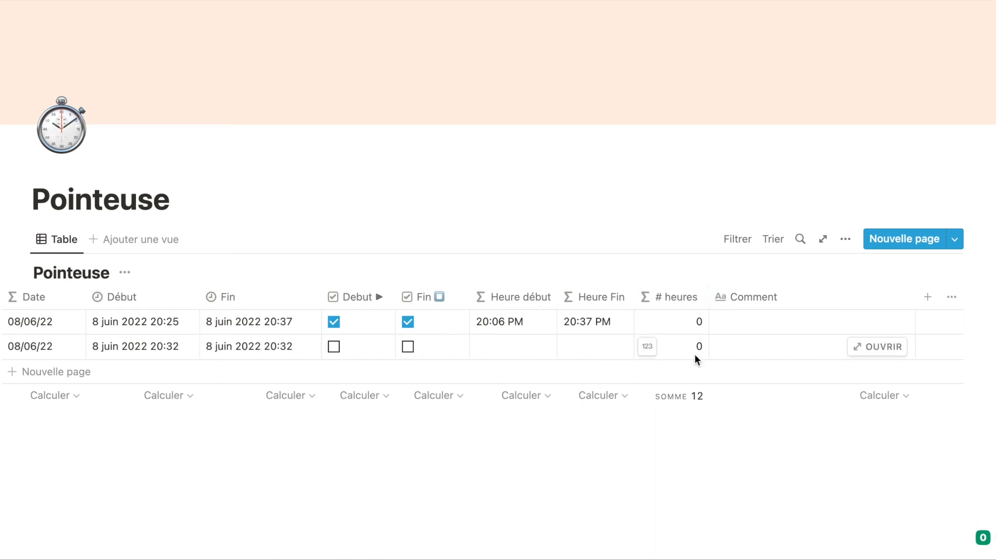
click(698, 400)
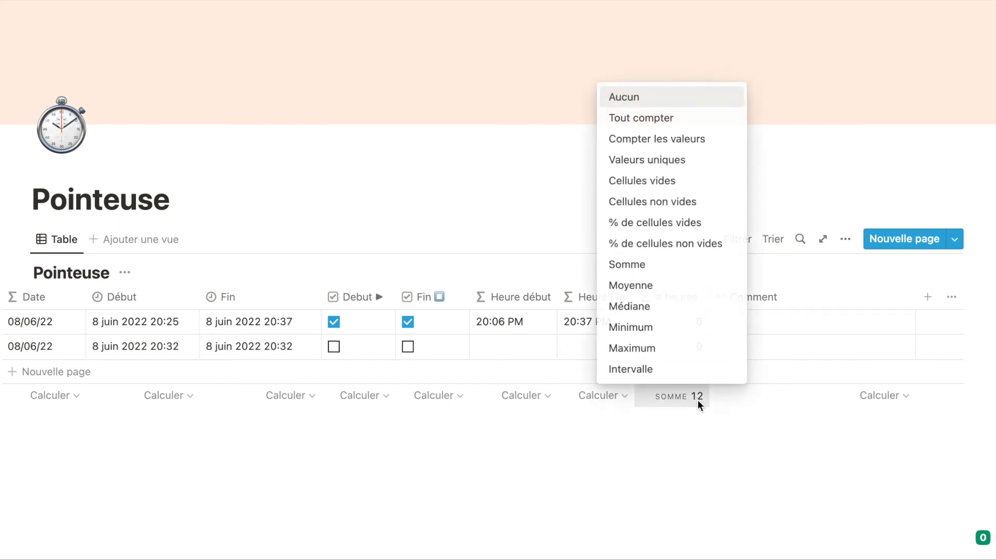
click(689, 267)
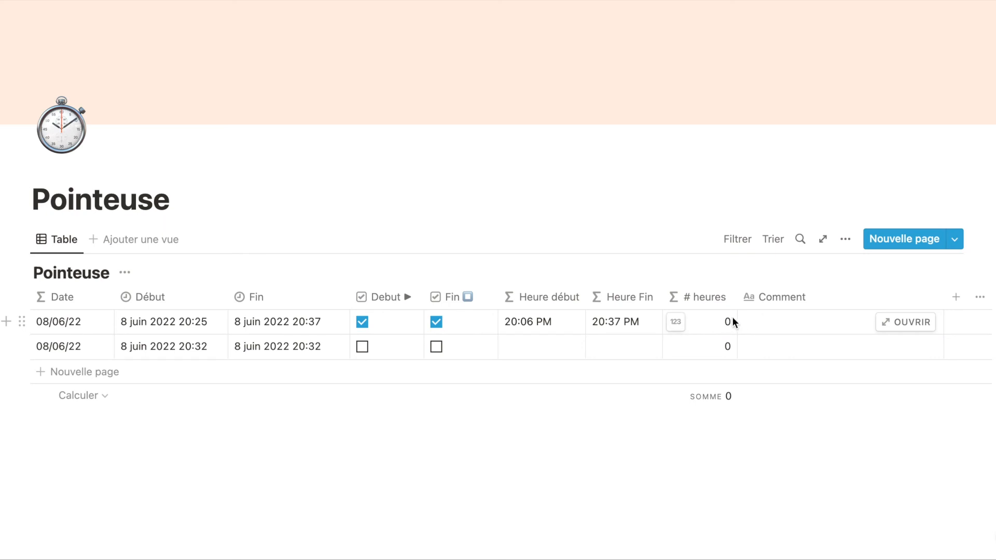
Add a property named "Heures sup" with the Number (Nombre) type.
click(954, 307)
text(H)
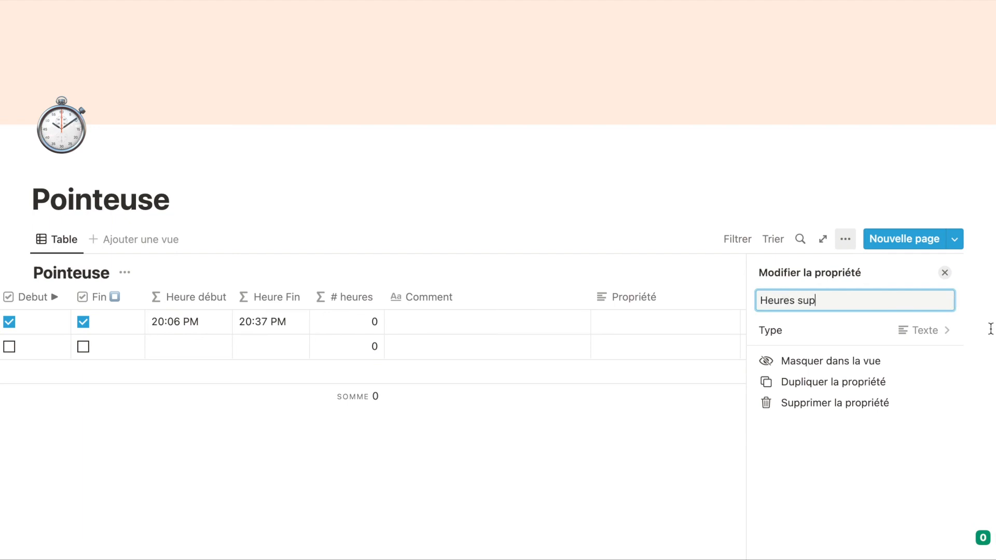
text(eures sup)
click(949, 331)
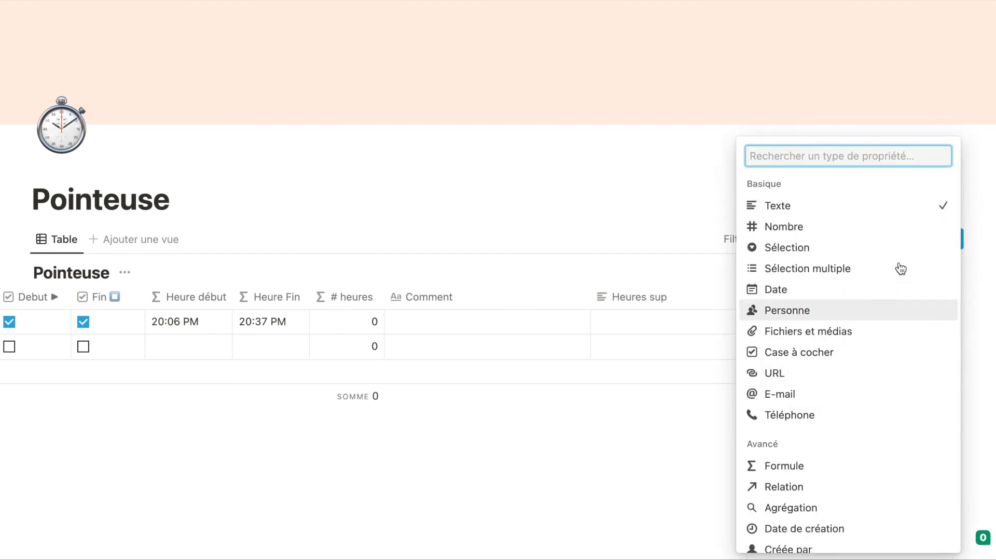
click(878, 227)
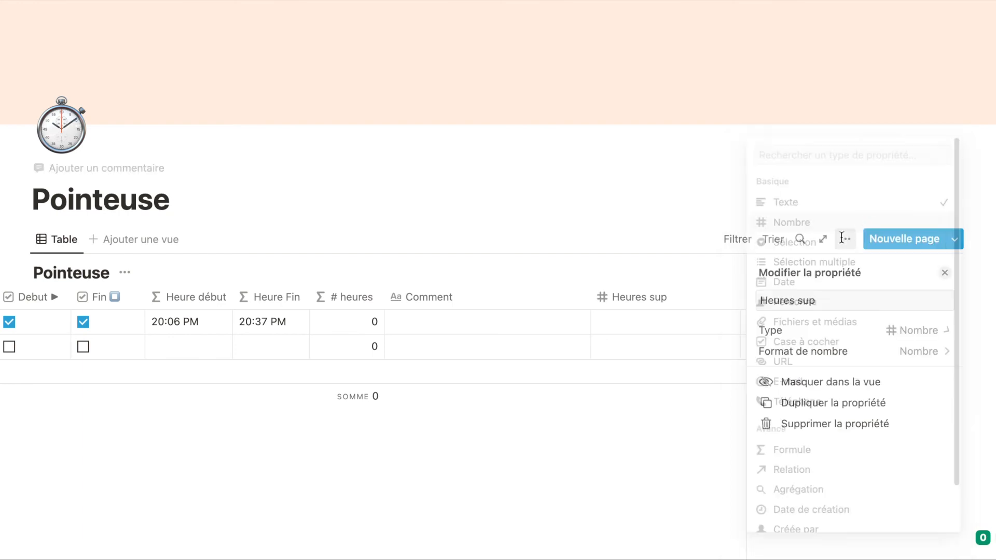
Place the Heures sup column between # heures and Comment and widen it to fit its full name.
click(702, 296)
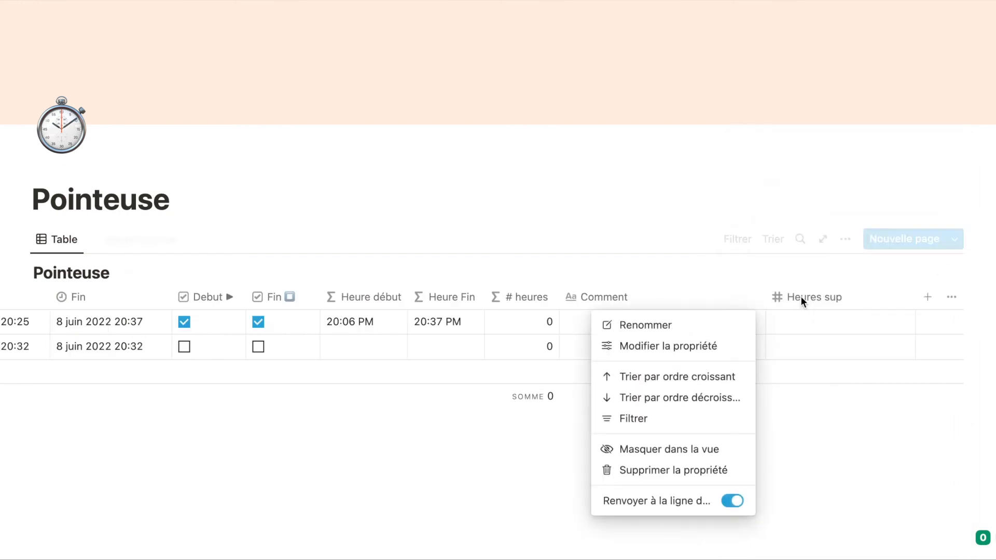
click(814, 303)
drag(815, 302, 646, 297)
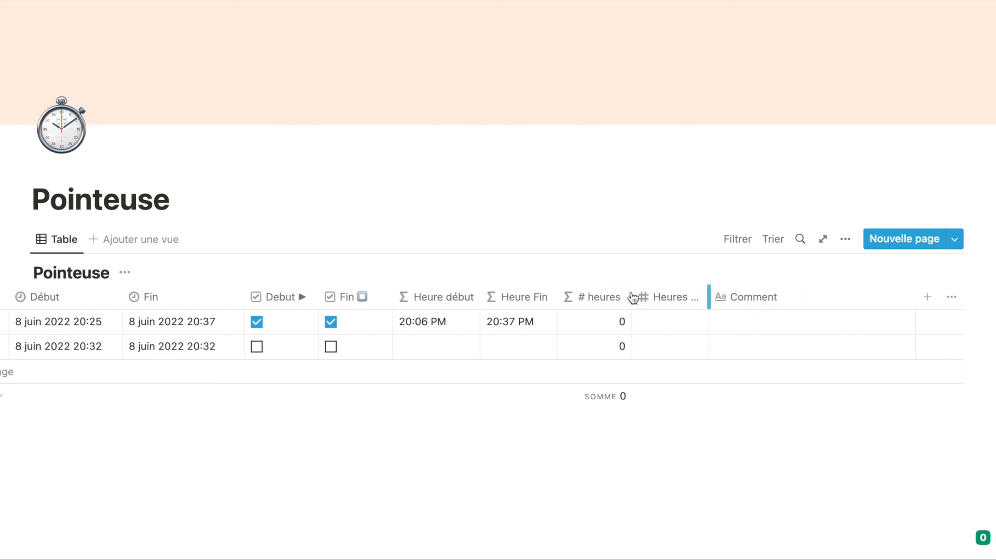
drag(709, 296, 719, 297)
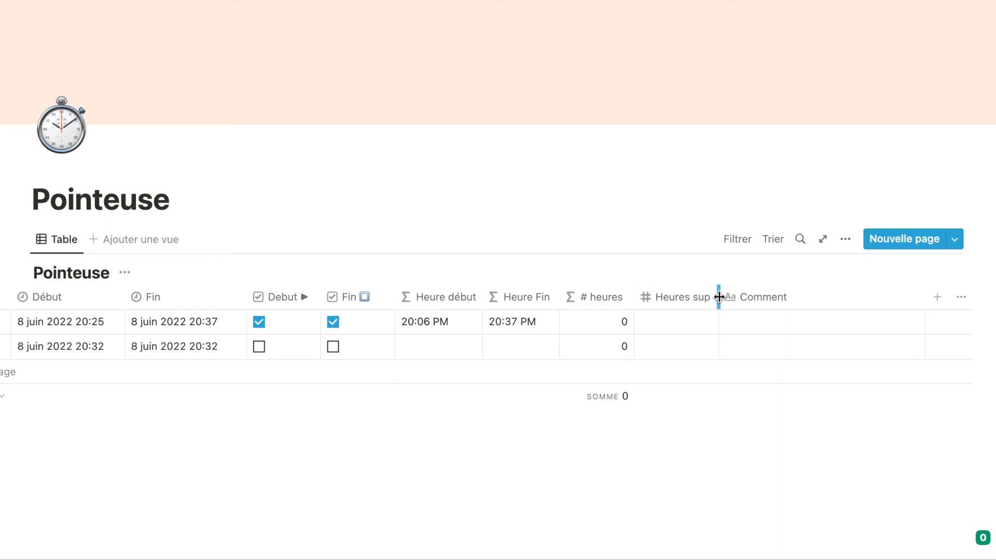
Enter 1 as Heures sup for the first entry and total that column with Somme.
click(689, 322)
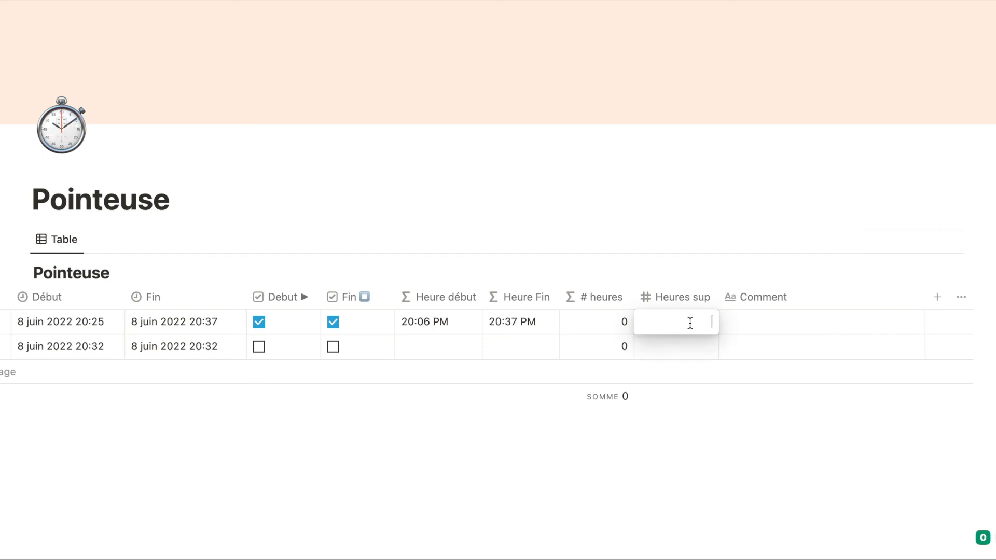
text(1)
key(Return)
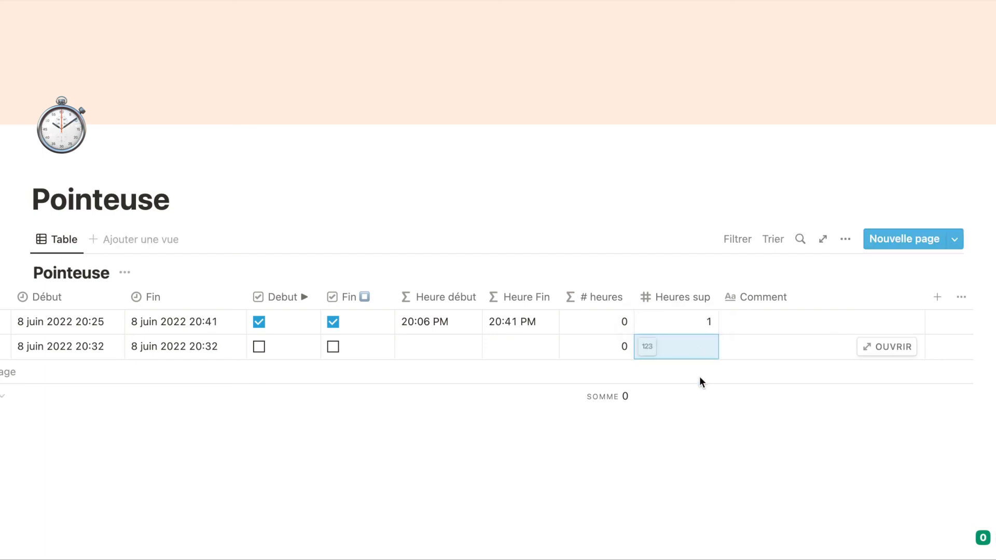
click(695, 400)
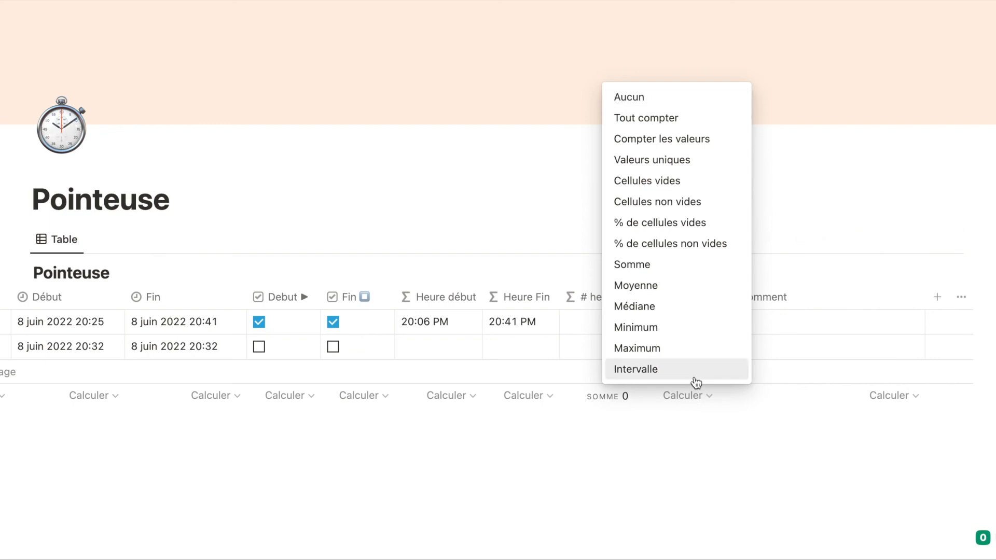
click(661, 270)
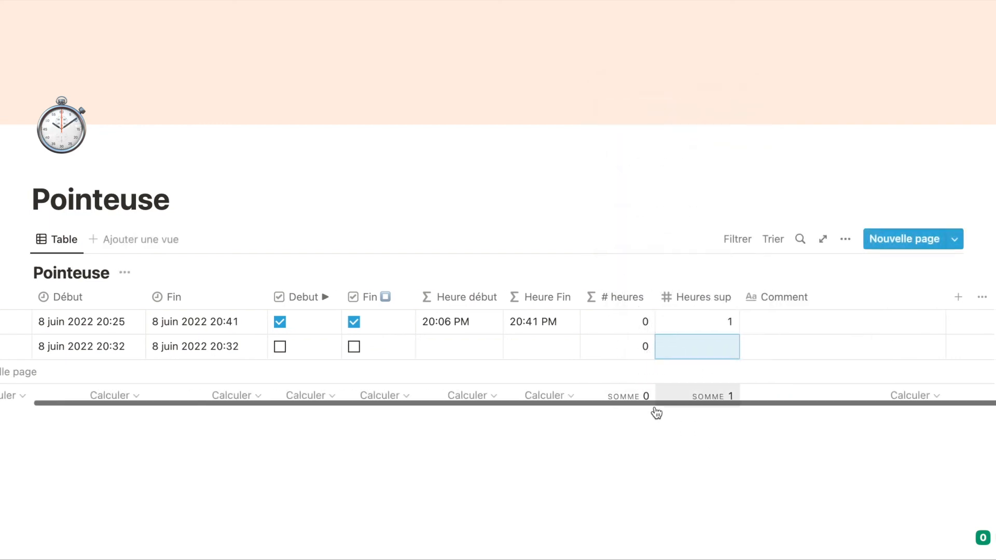
Set Heures sup of the second entry to 2.
scroll(656, 414, left, 2)
click(702, 344)
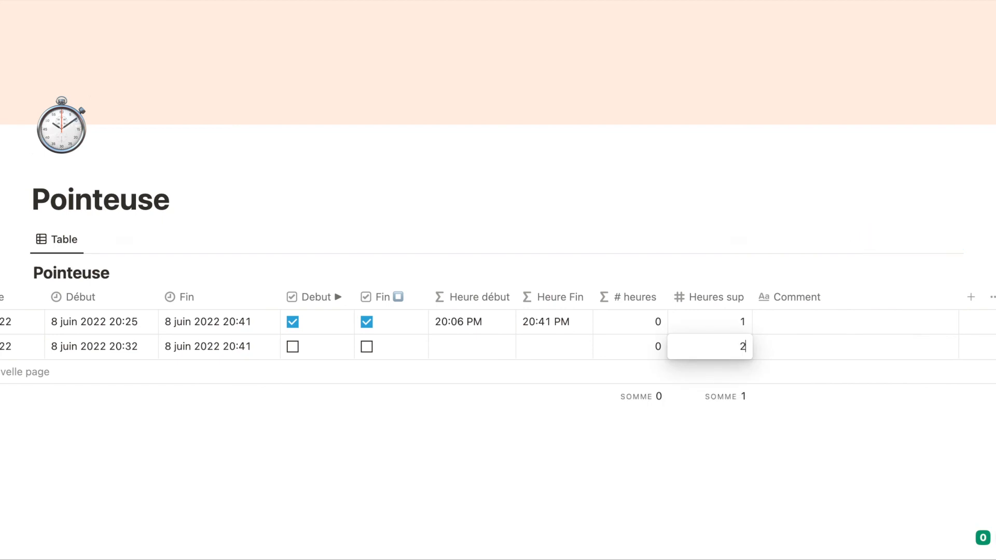
key(Return)
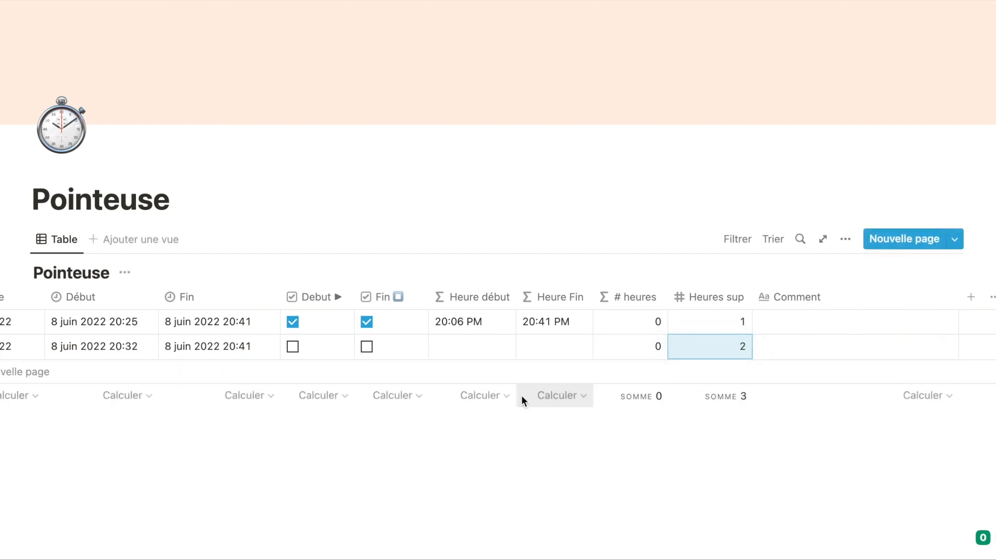
scroll(521, 398, left, 3)
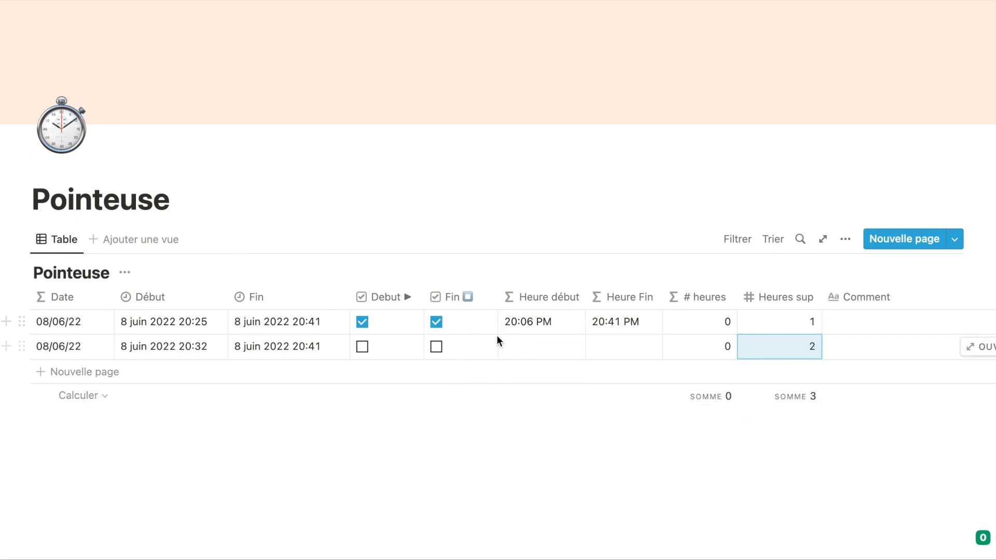
Set the date of the existing First filter rule to May 1, 2022 and review the filtered entries and their column sums.
scroll(530, 345, down, 1)
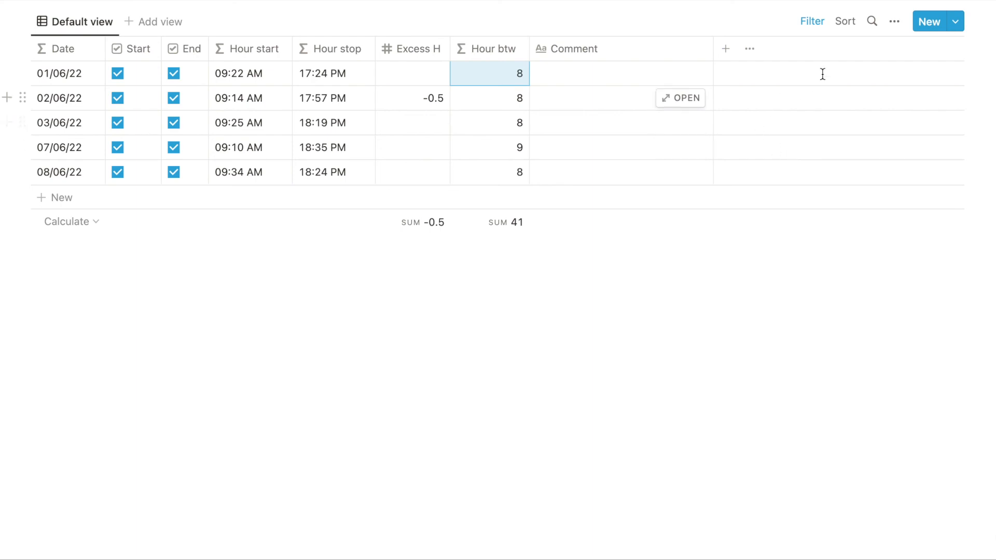
click(813, 26)
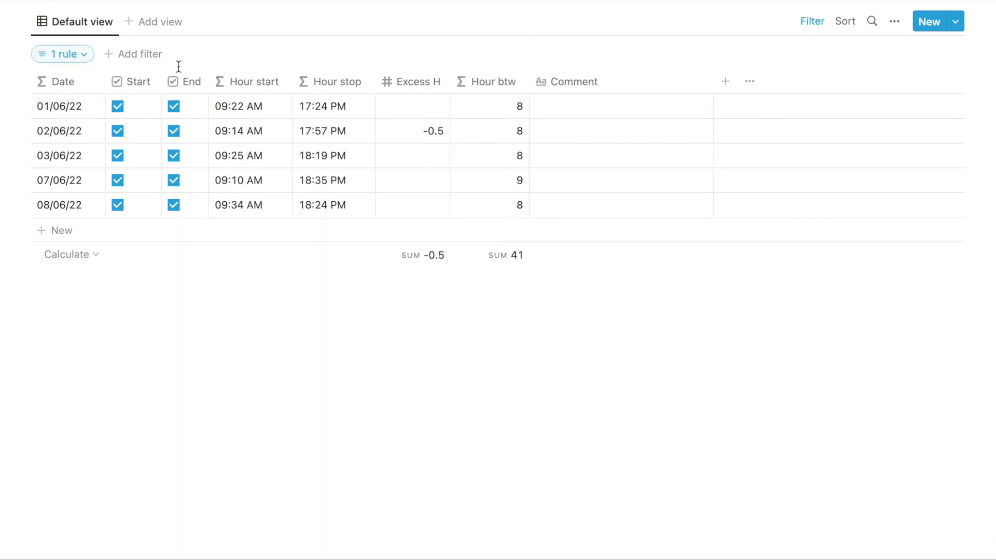
click(76, 58)
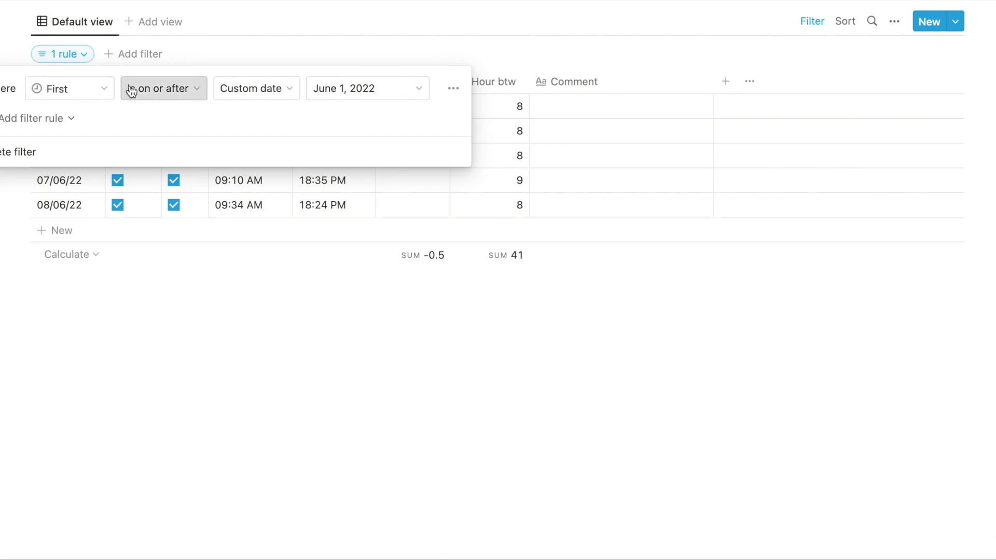
click(330, 97)
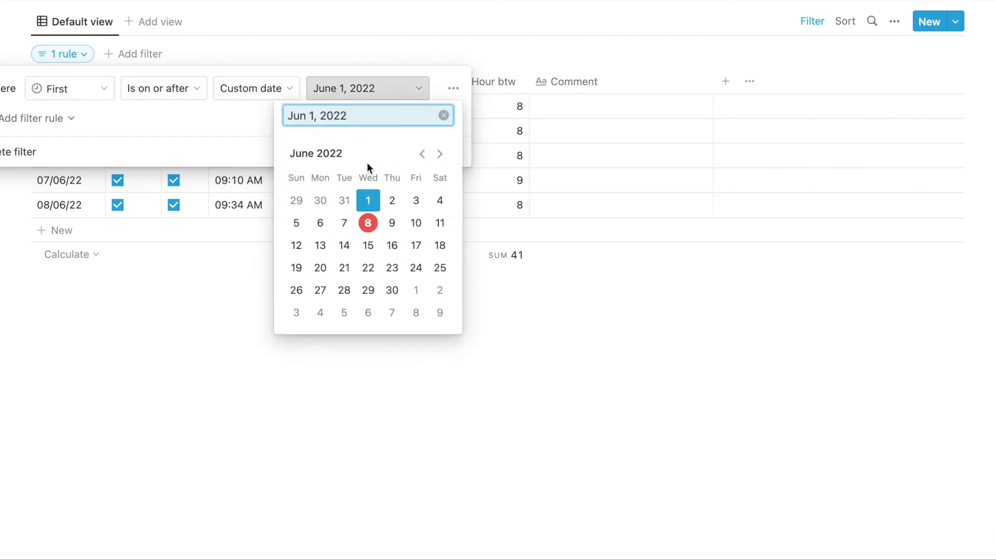
click(421, 155)
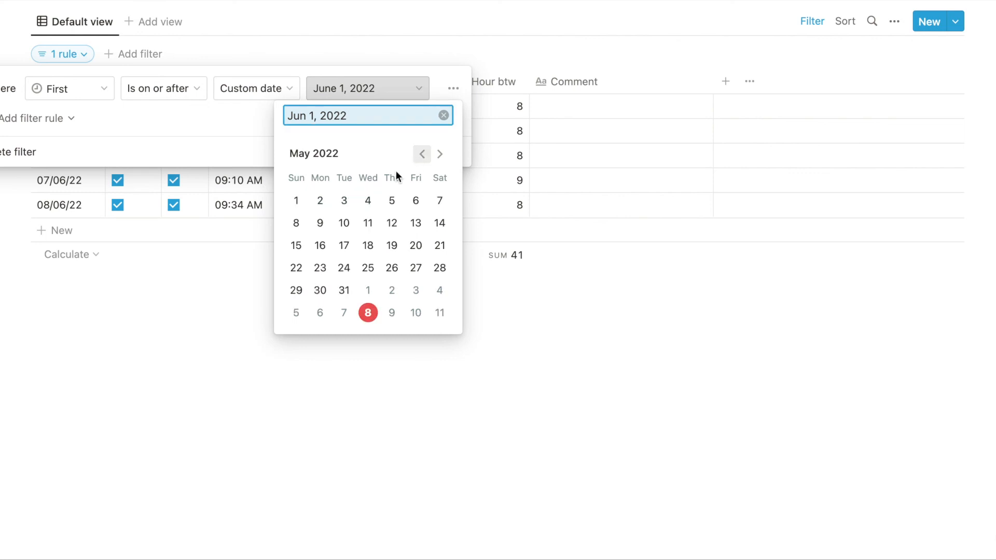
click(300, 199)
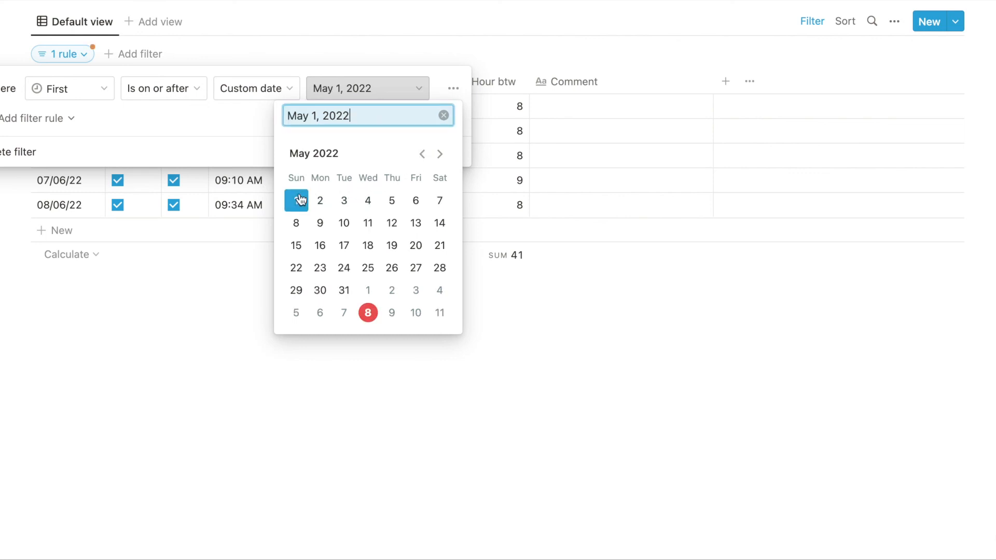
click(648, 67)
click(645, 33)
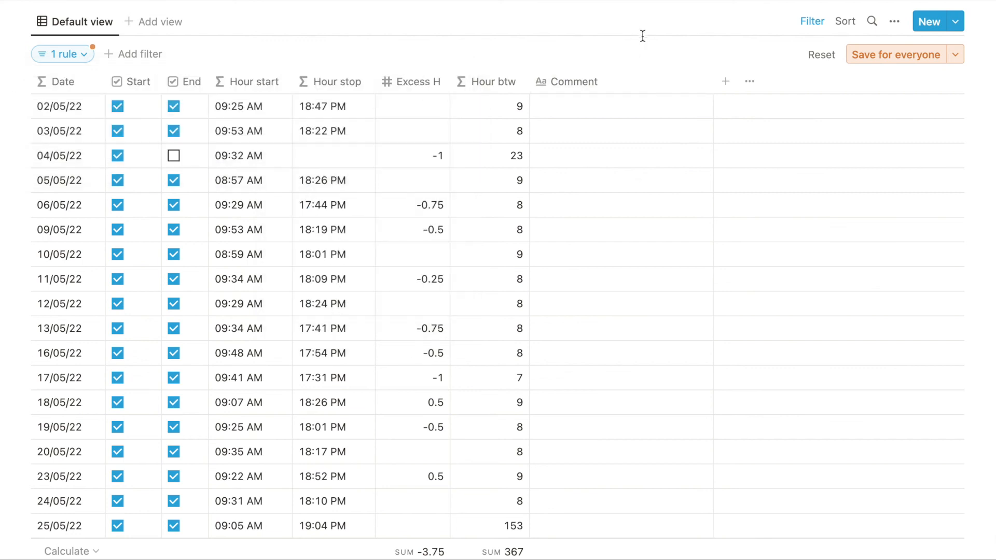
scroll(639, 145, down, 6)
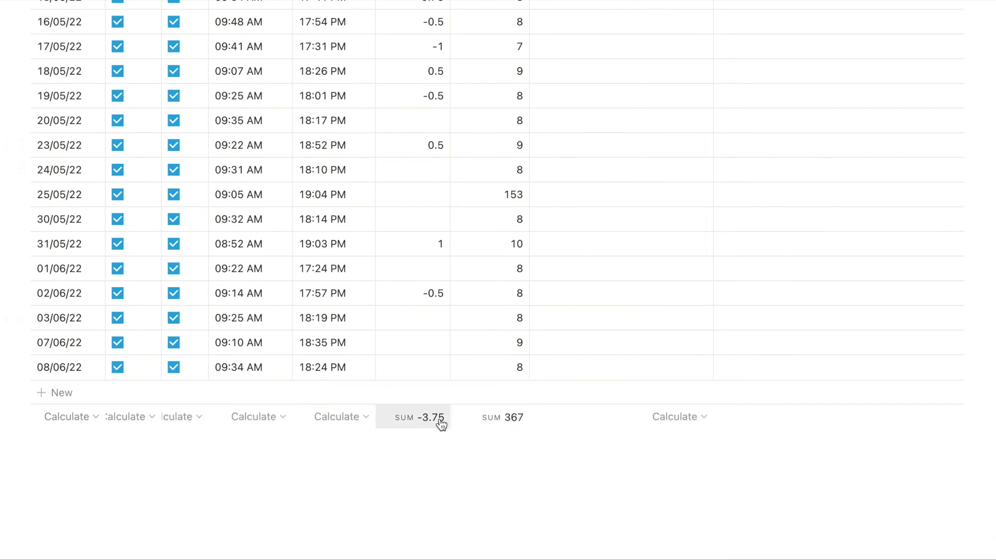
scroll(441, 424, up, 8)
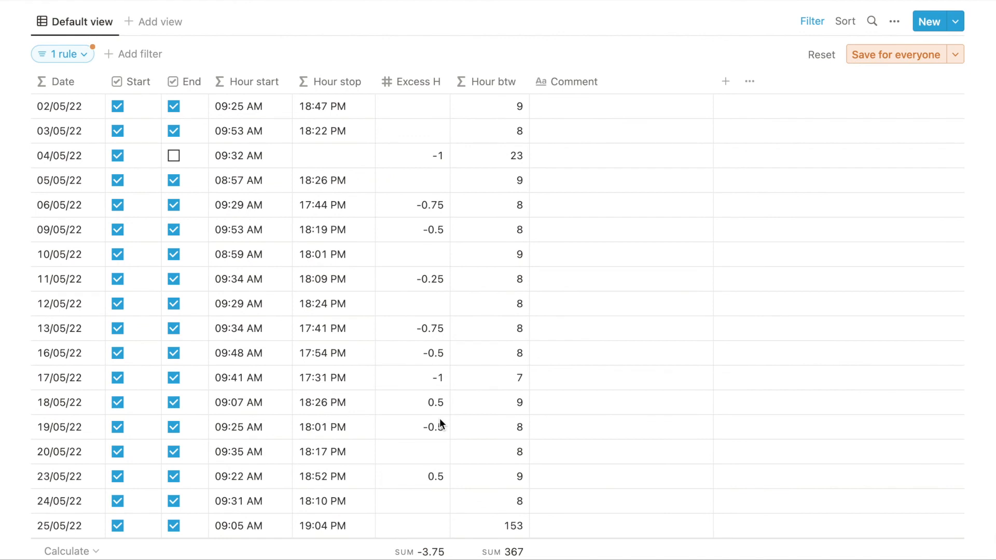